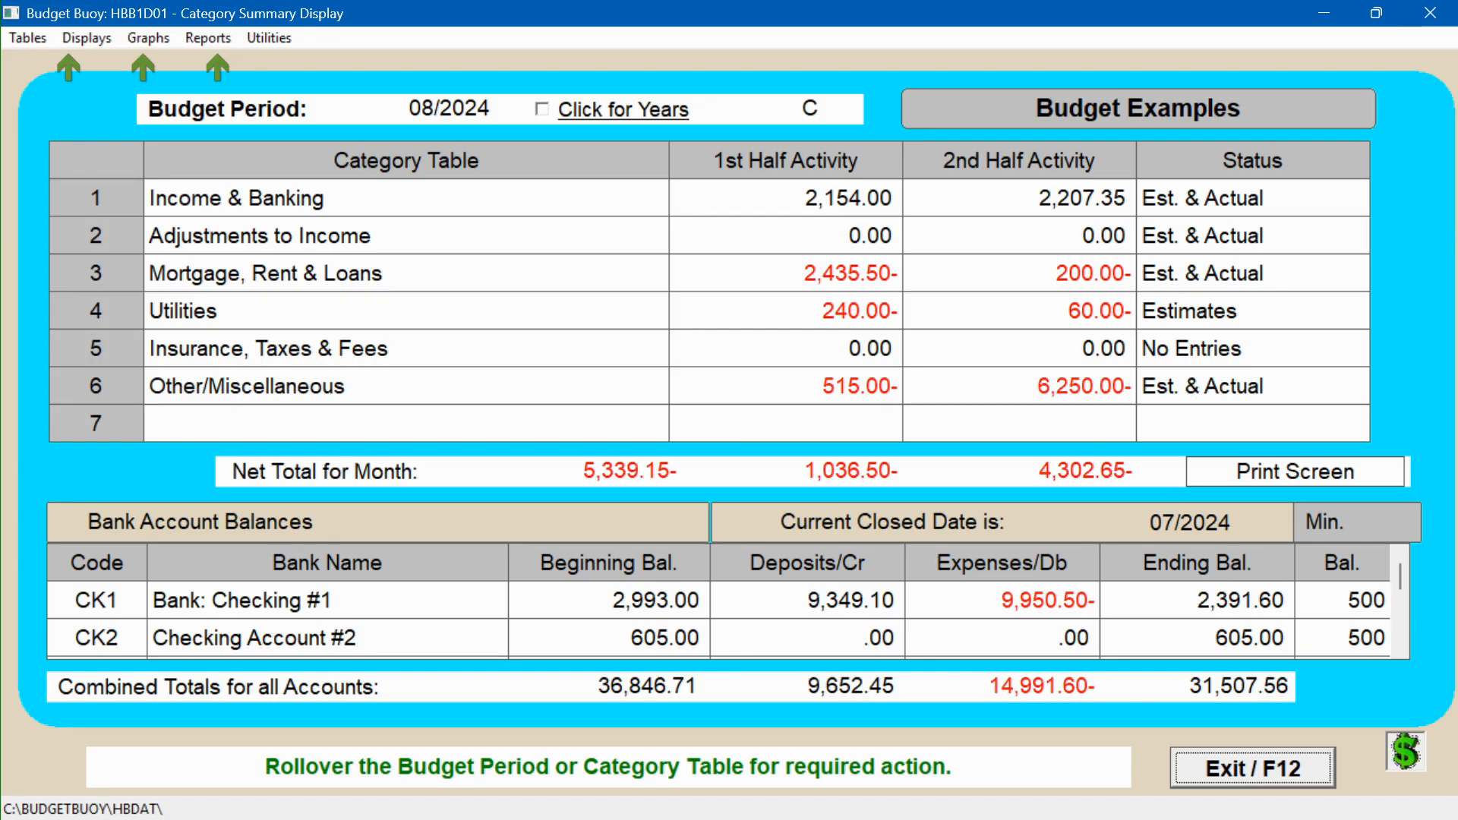
- Open the table entries maintenance with sub-select and display table 921, followed by table 922
click(32, 38)
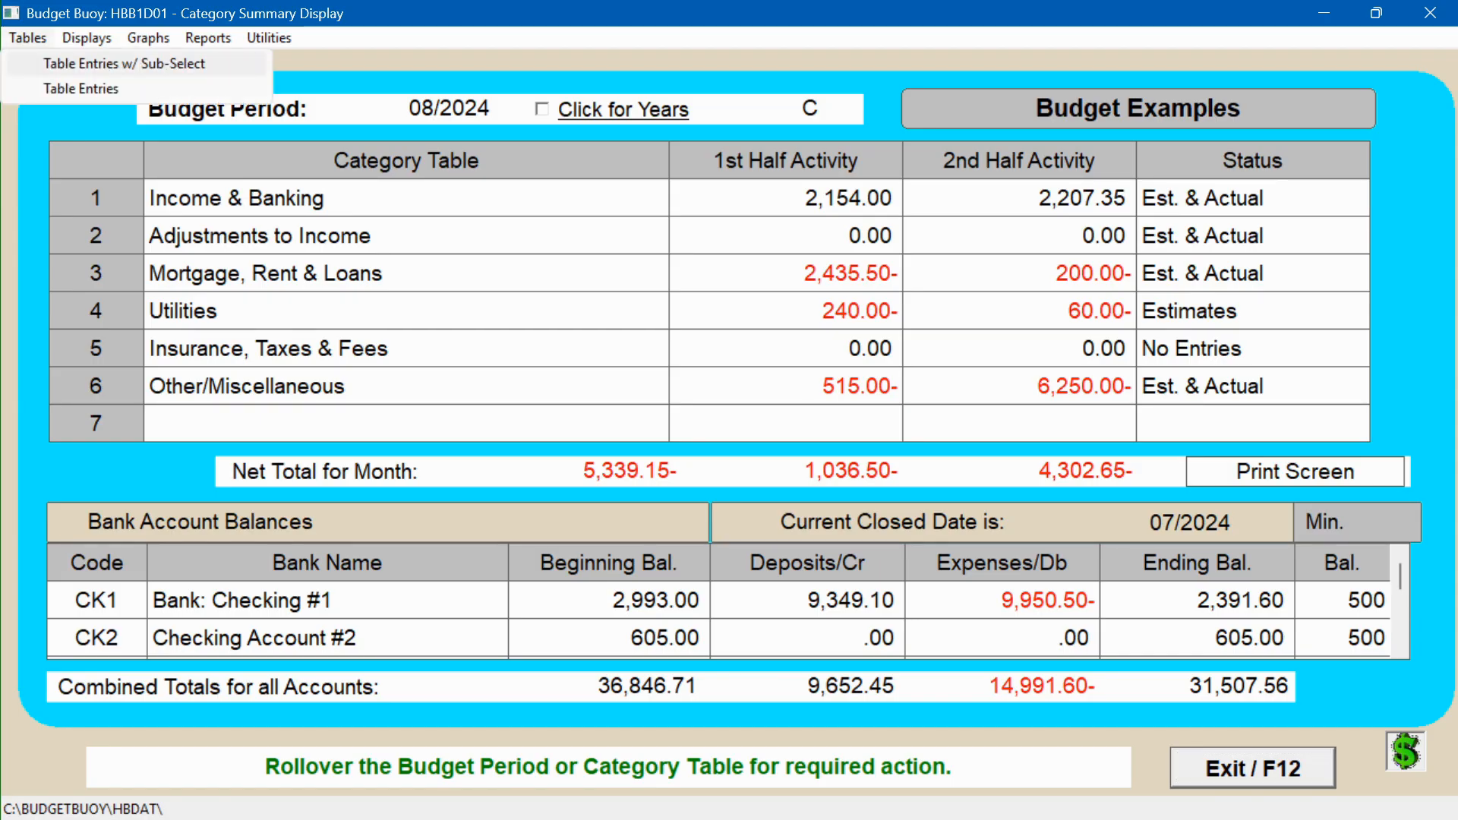
click(124, 64)
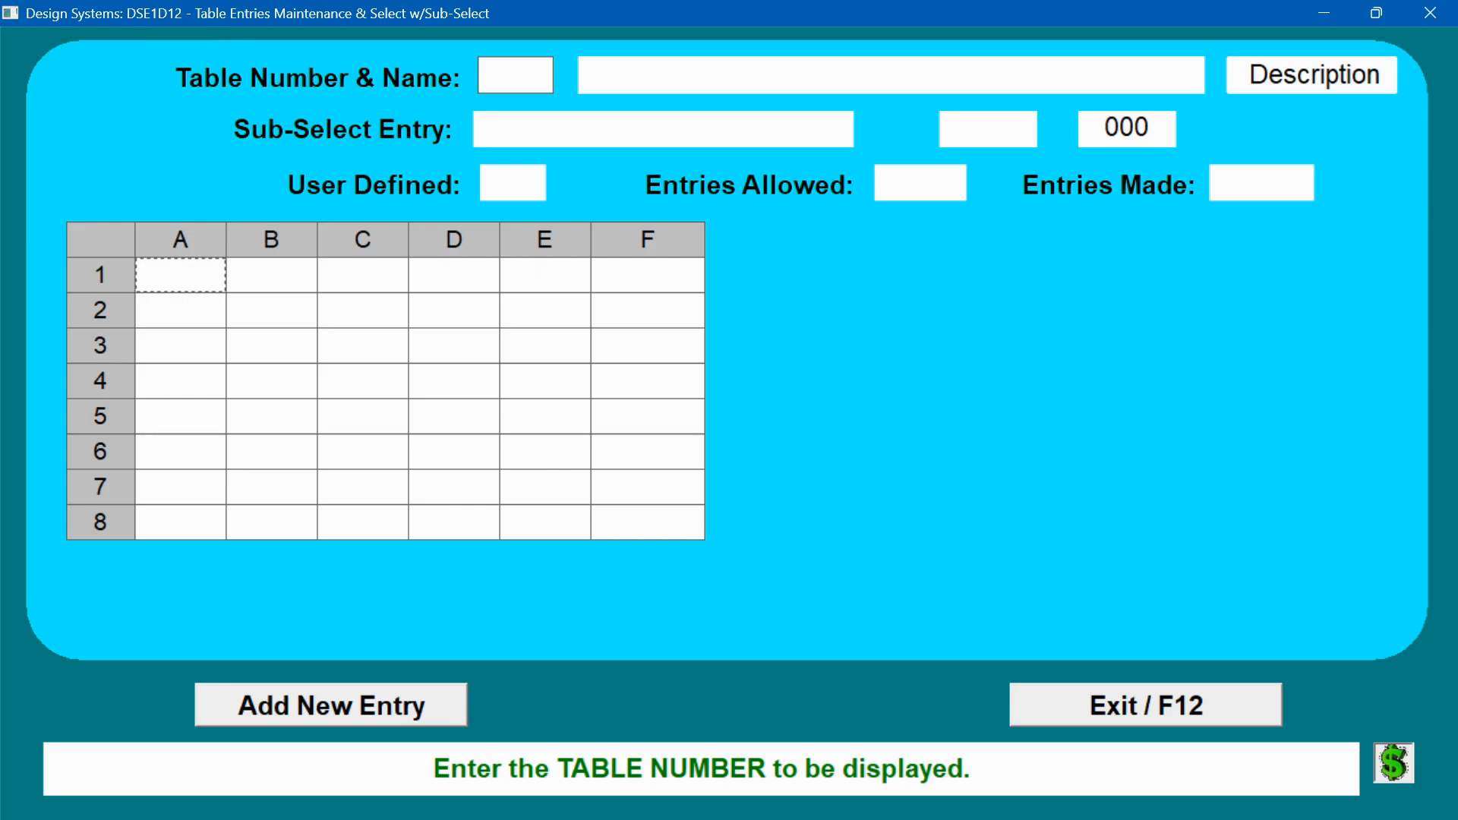
text(921)
key(Return)
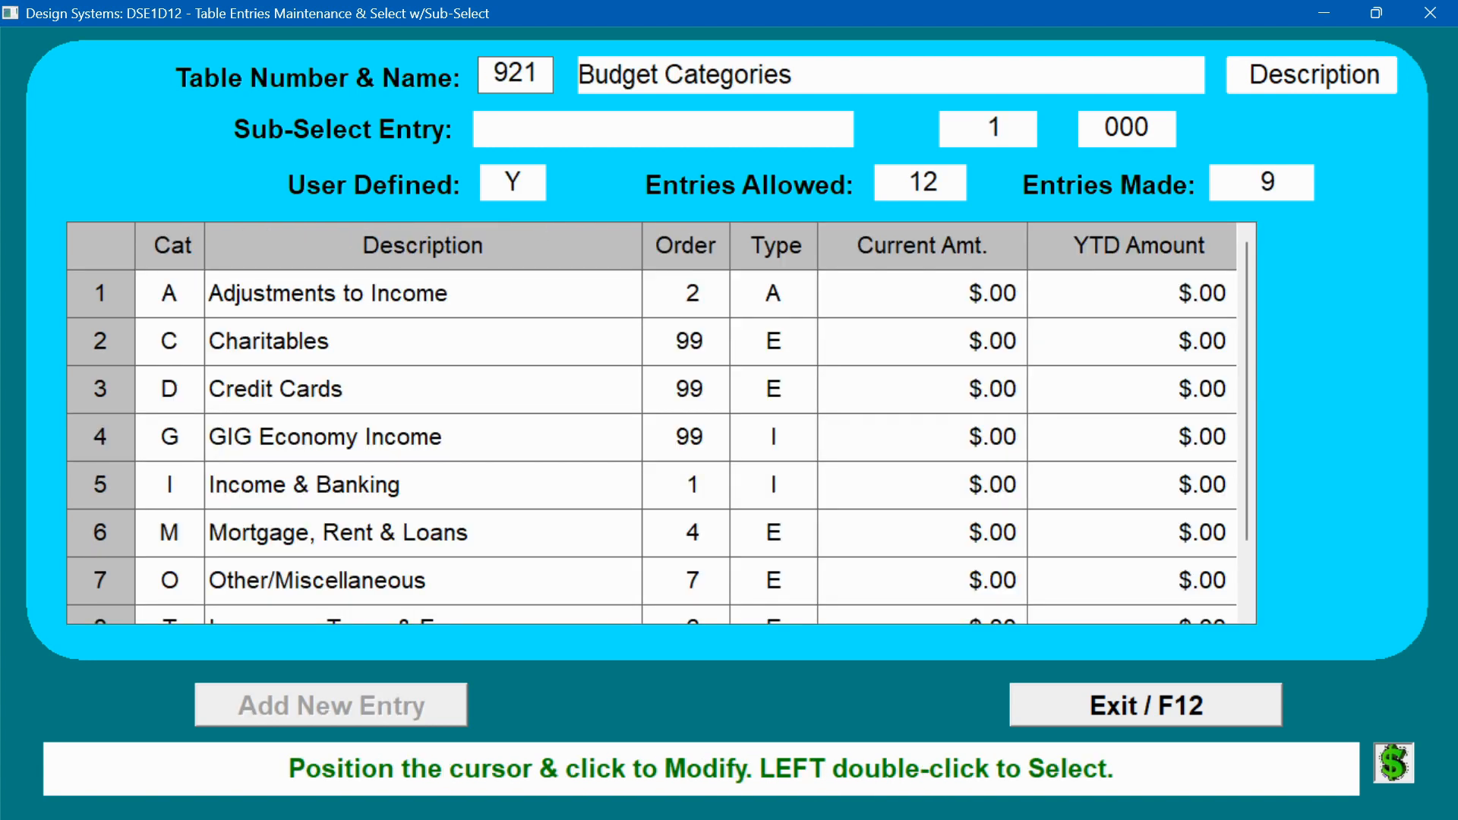
text(922)
key(Return)
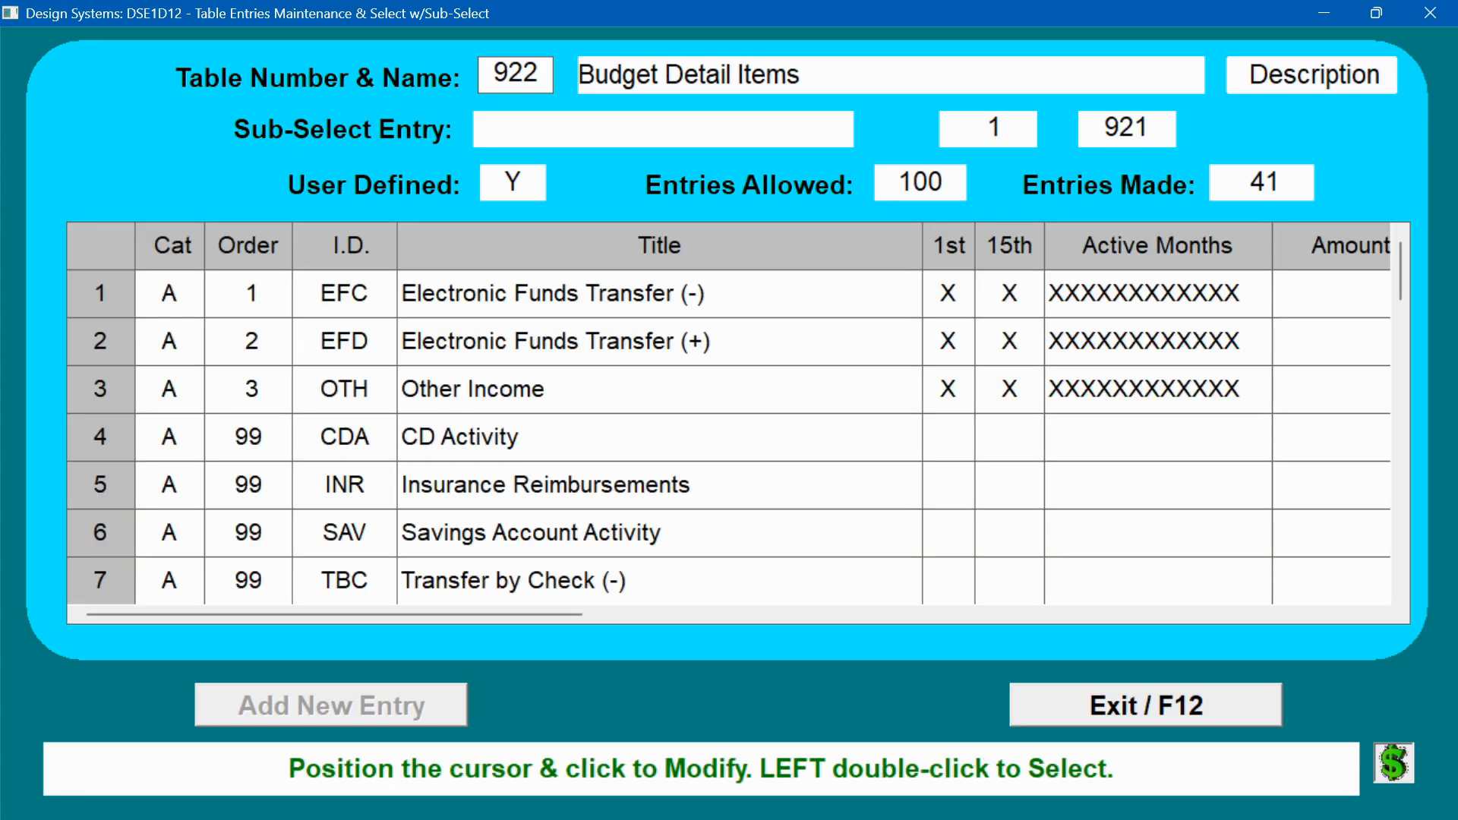
mouse_move(334, 615)
mouse_down()
mouse_move(1077, 615)
mouse_move(335, 614)
mouse_up()
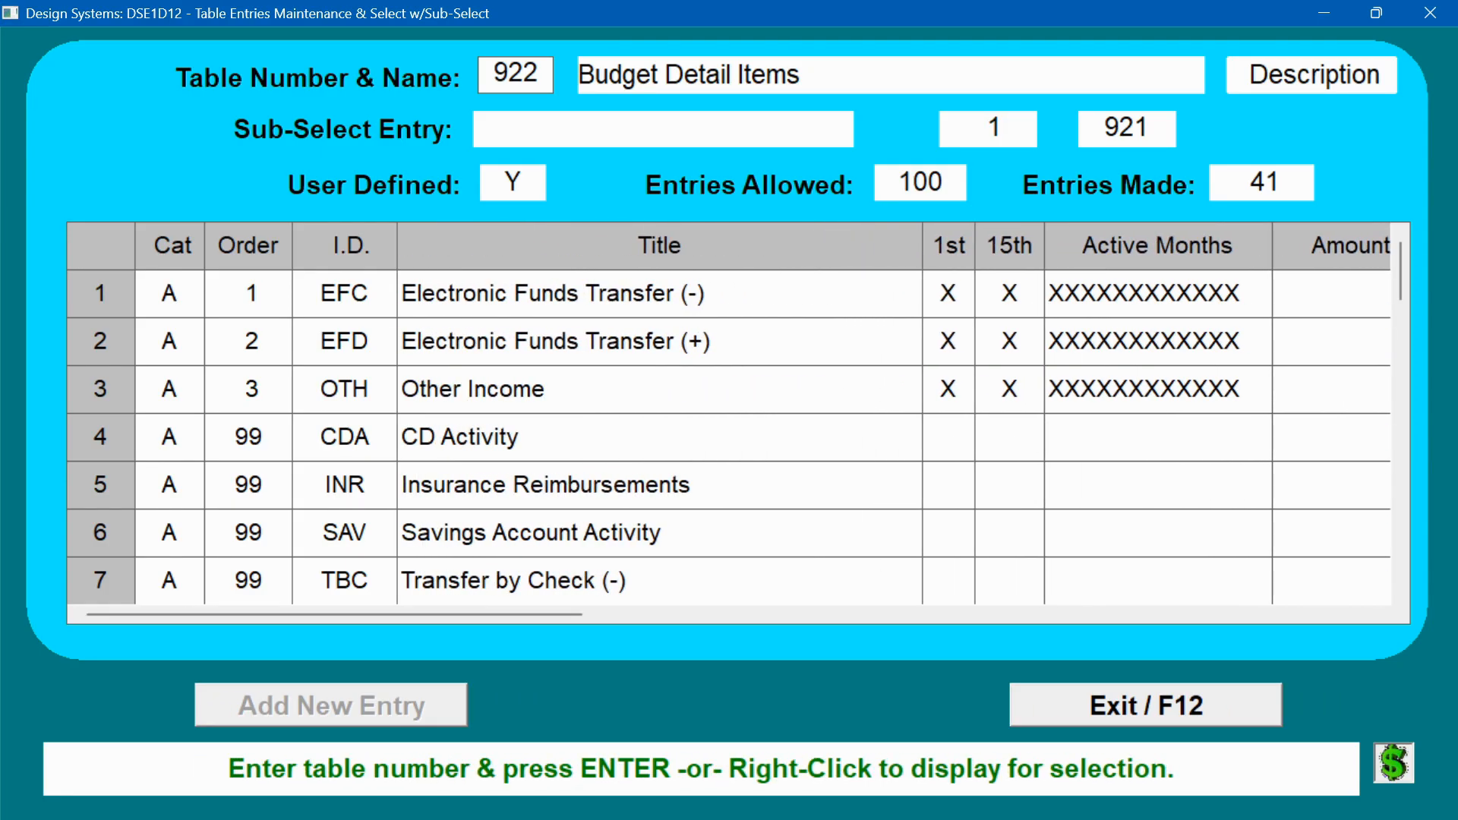
- Look up the table list, filter it by system MS and by DS, and select table 999, YES/NO Answers
right_click(515, 74)
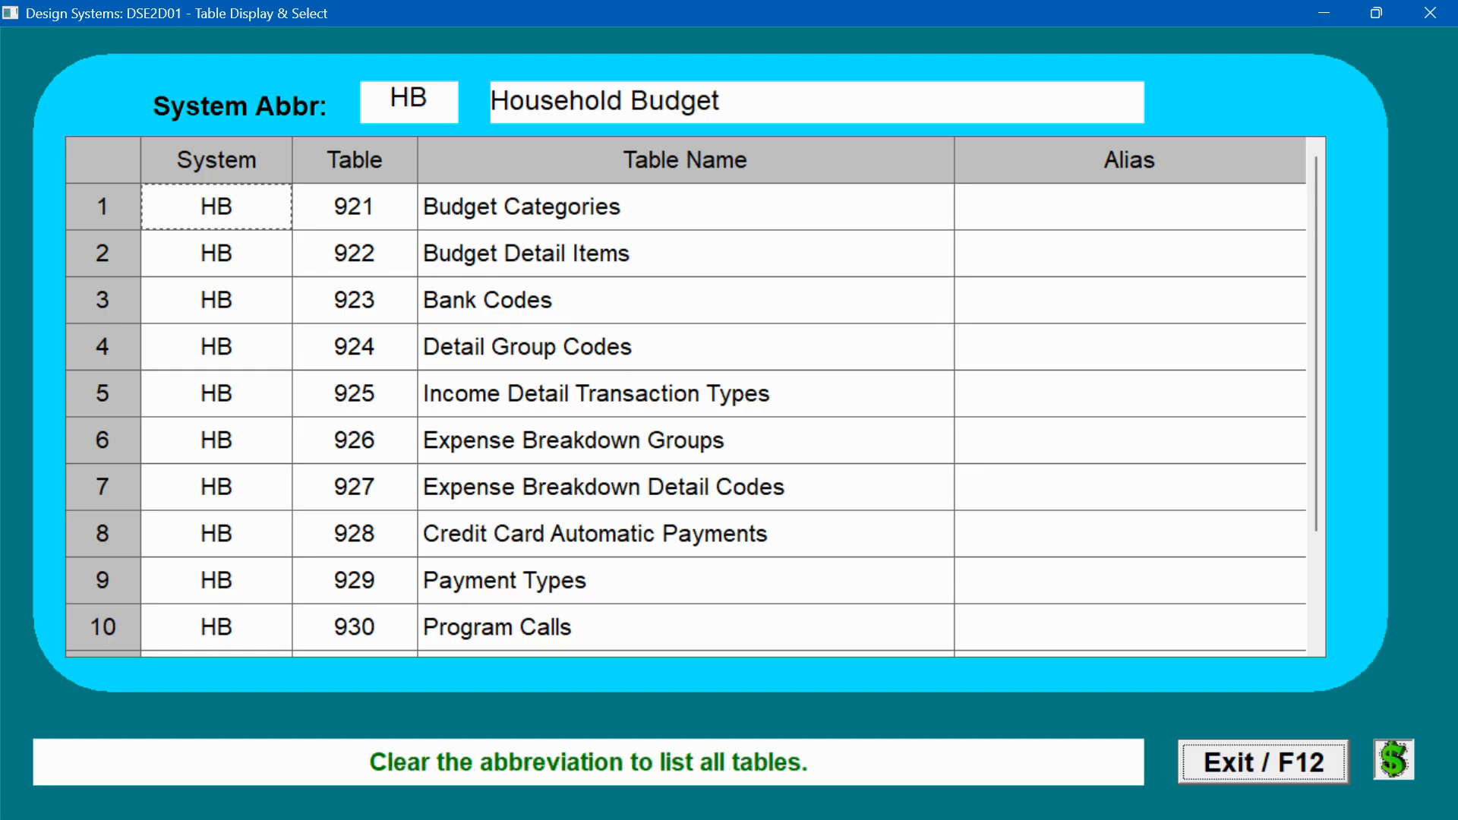
click(409, 102)
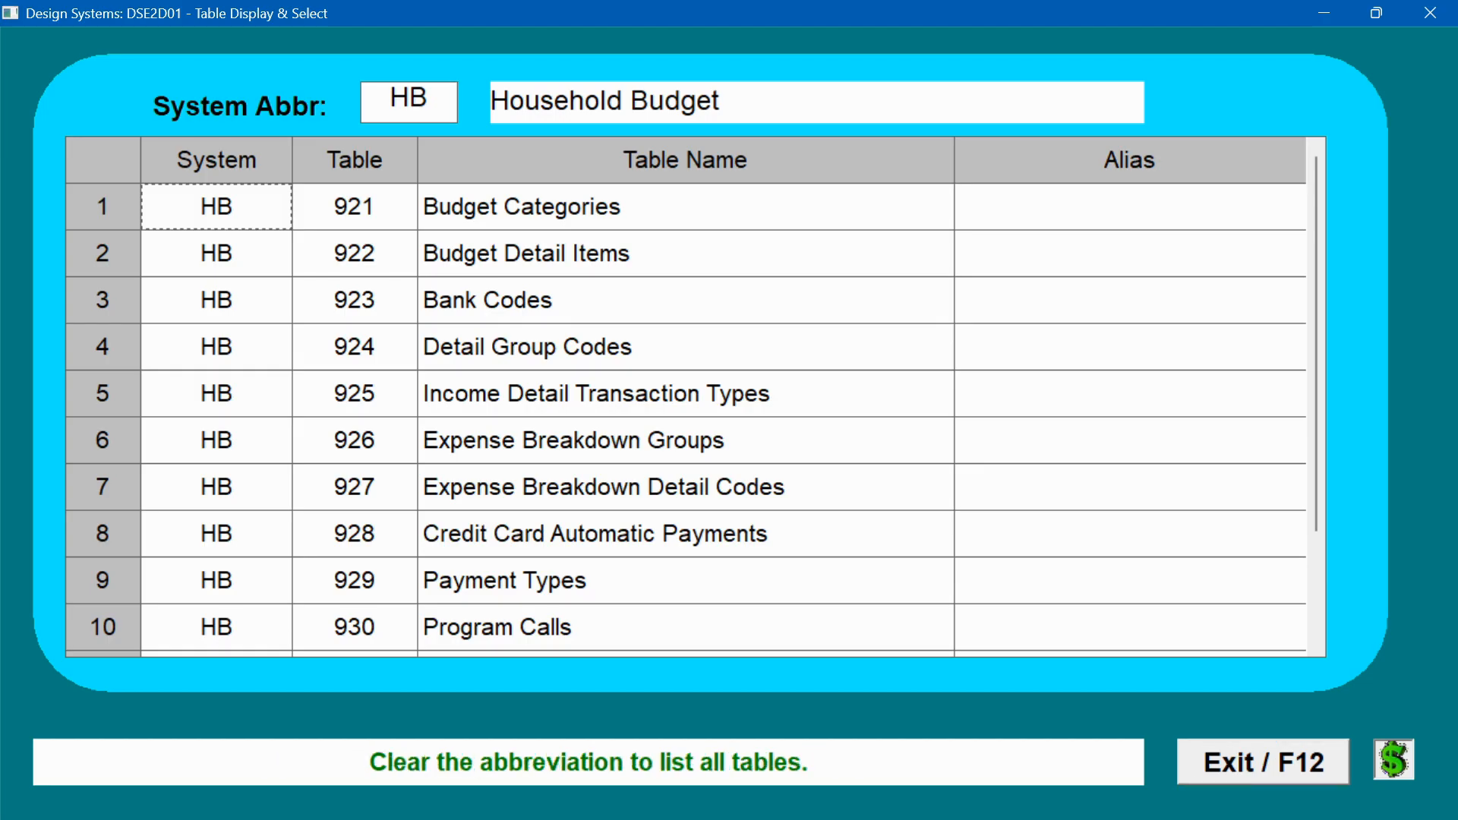
text(MS)
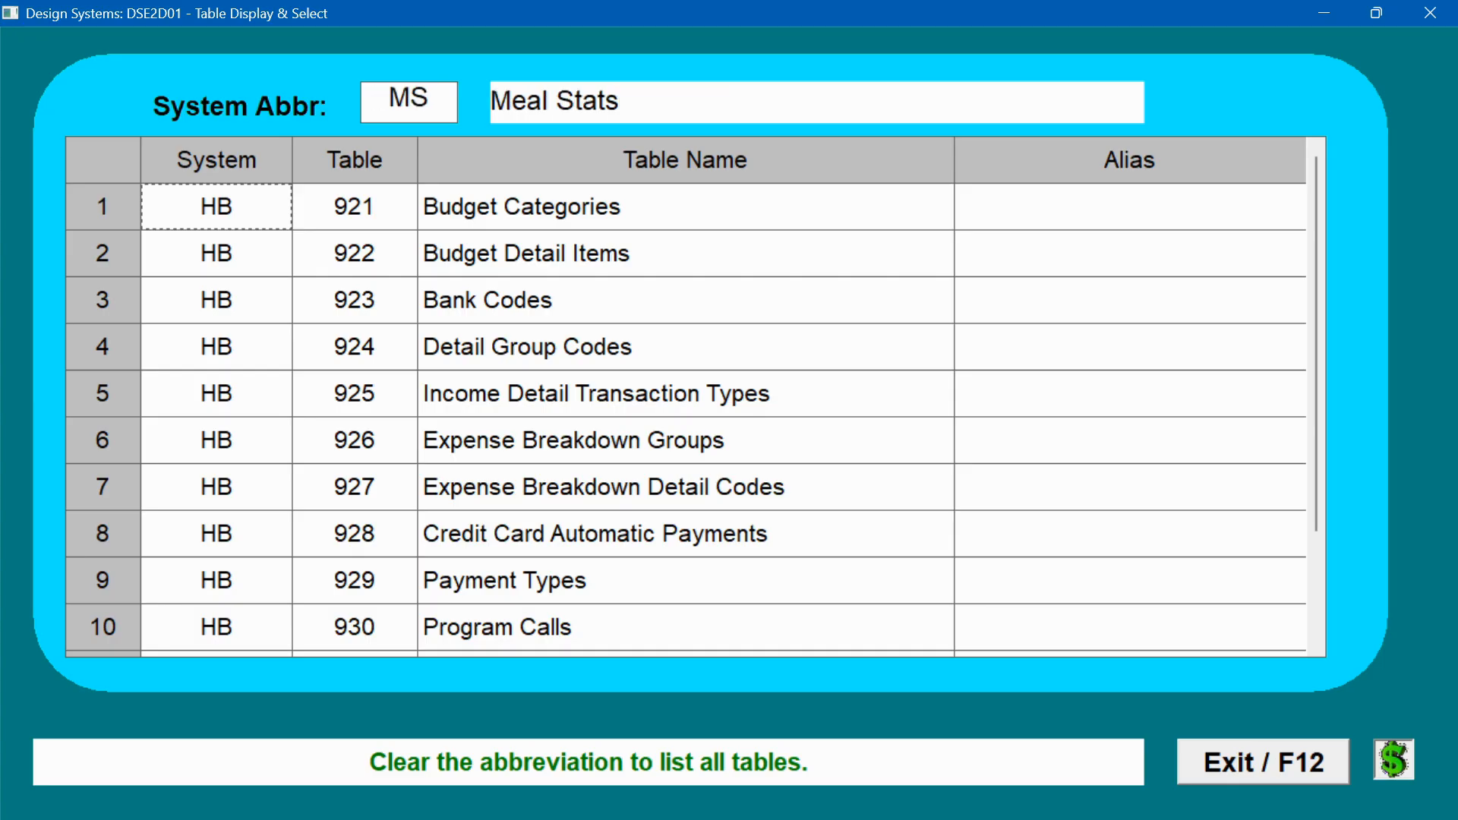
text(DS)
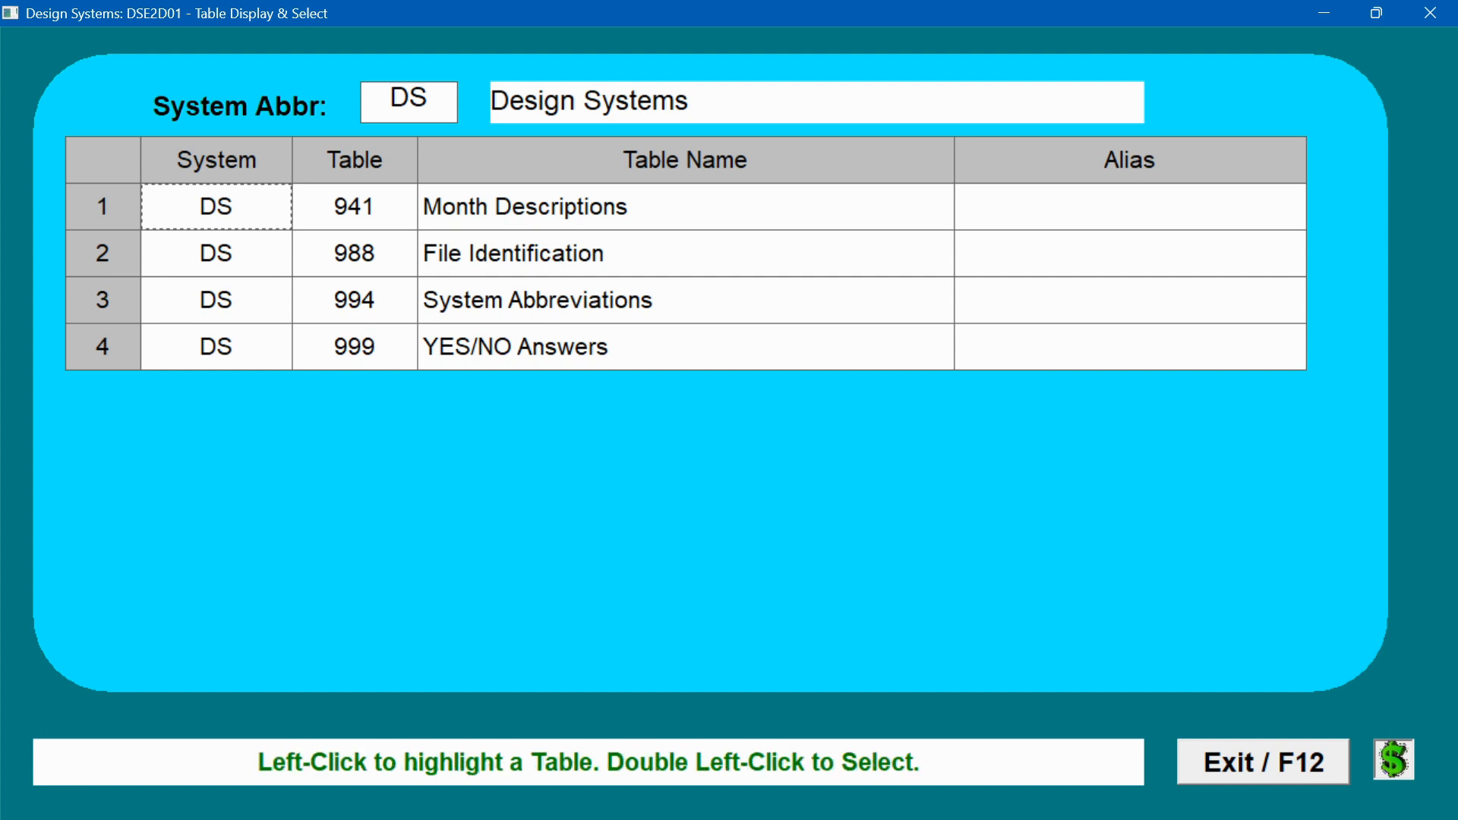
click(216, 347)
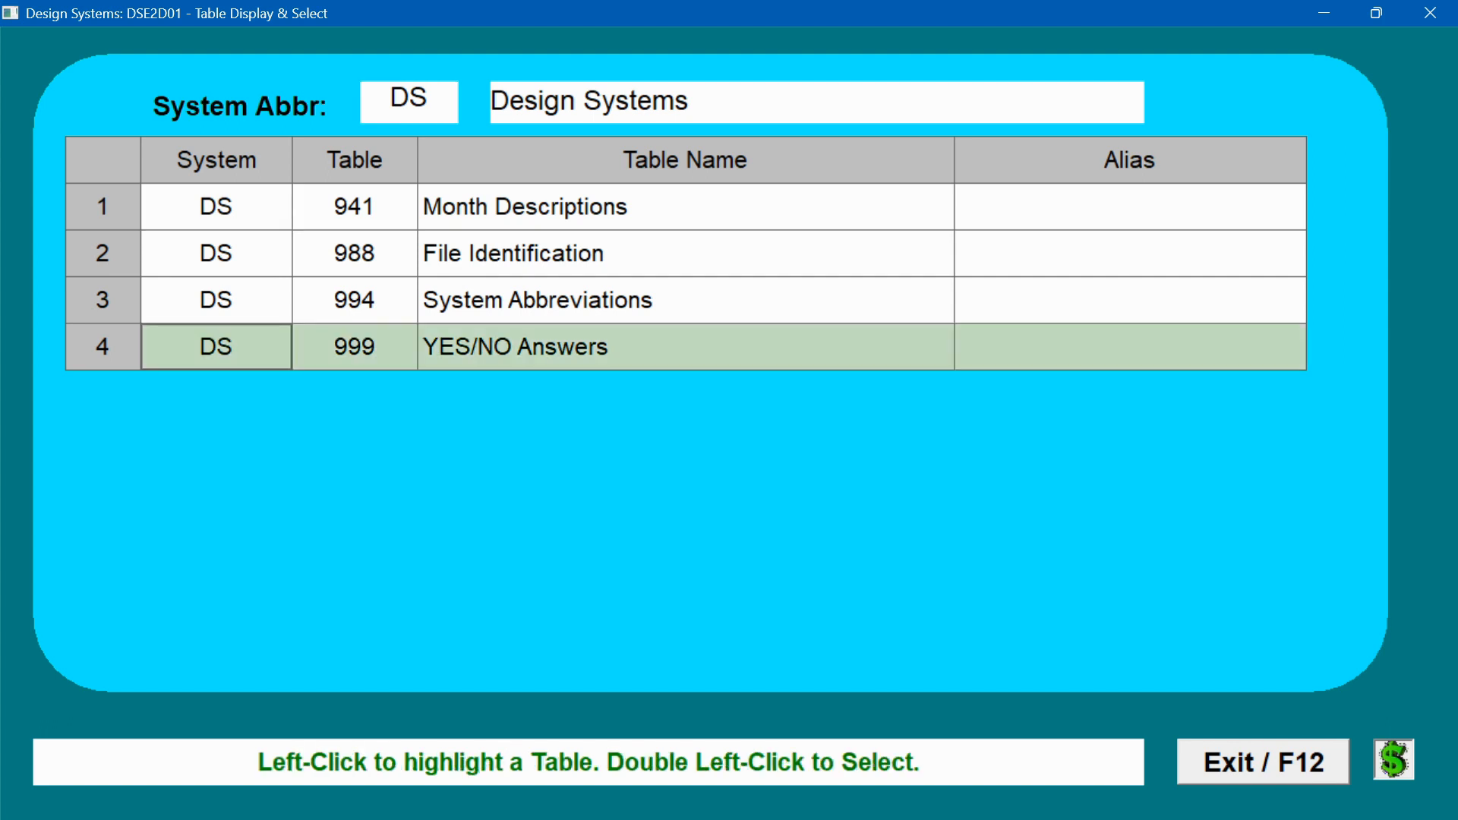
double_click(217, 347)
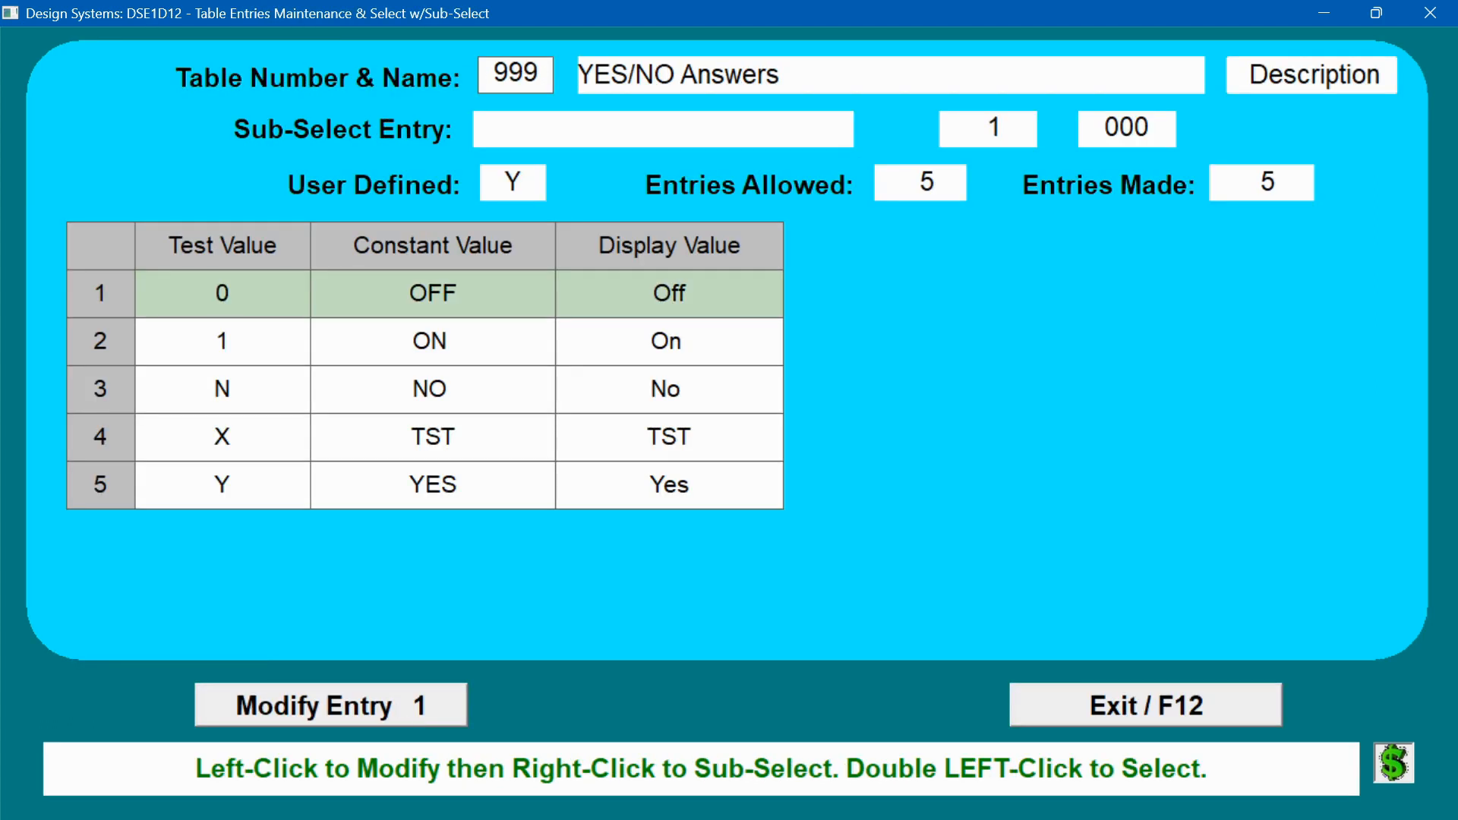
- Display table 923, Bank Codes, and open the CK1 checking account entry for modification
click(514, 74)
text(923)
key(Return)
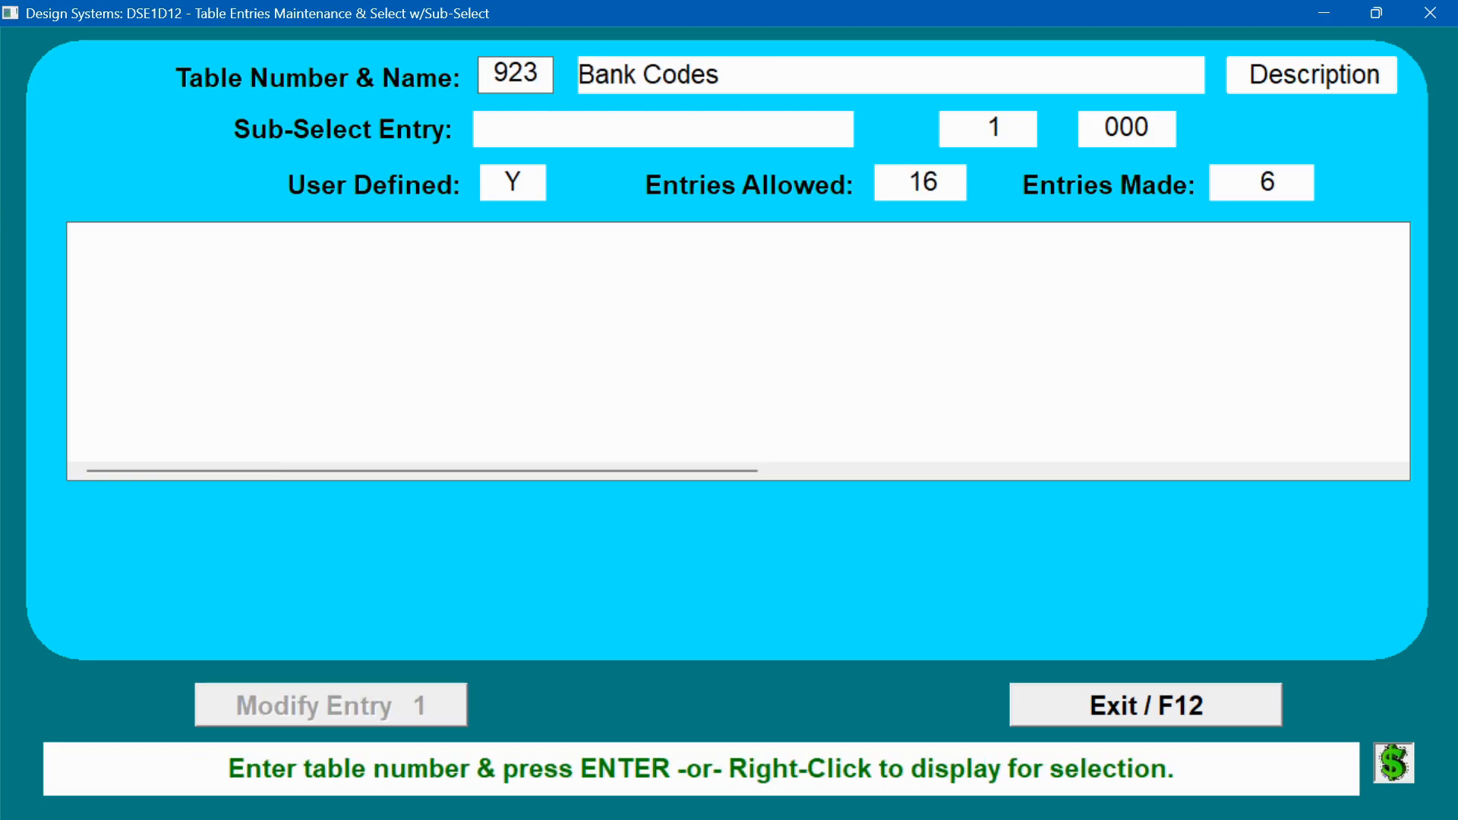
click(475, 340)
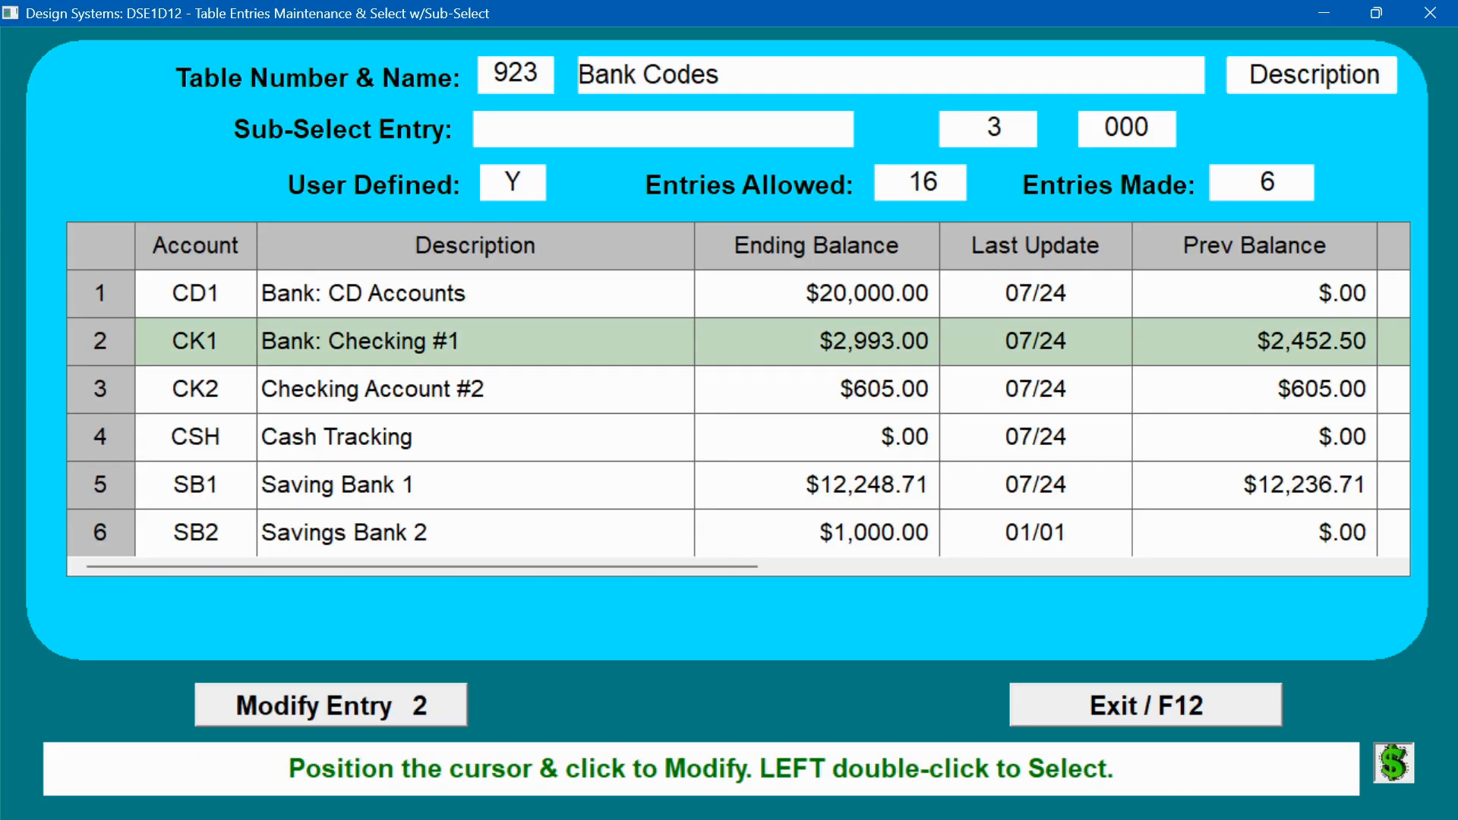
click(332, 705)
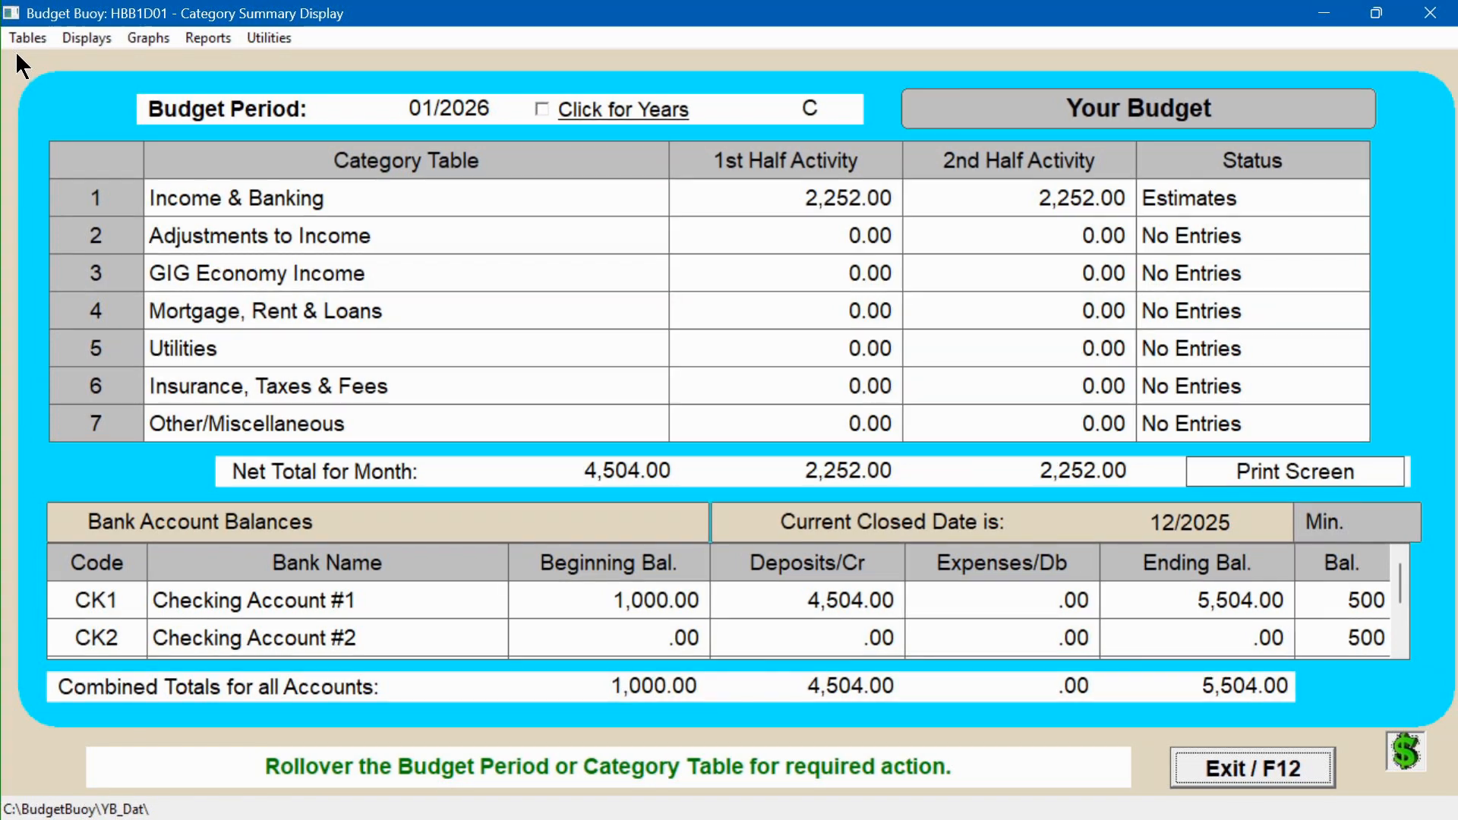
- From the budget summary, open the table entries maintenance without sub-select and display table 931, Budget Account Types
click(23, 36)
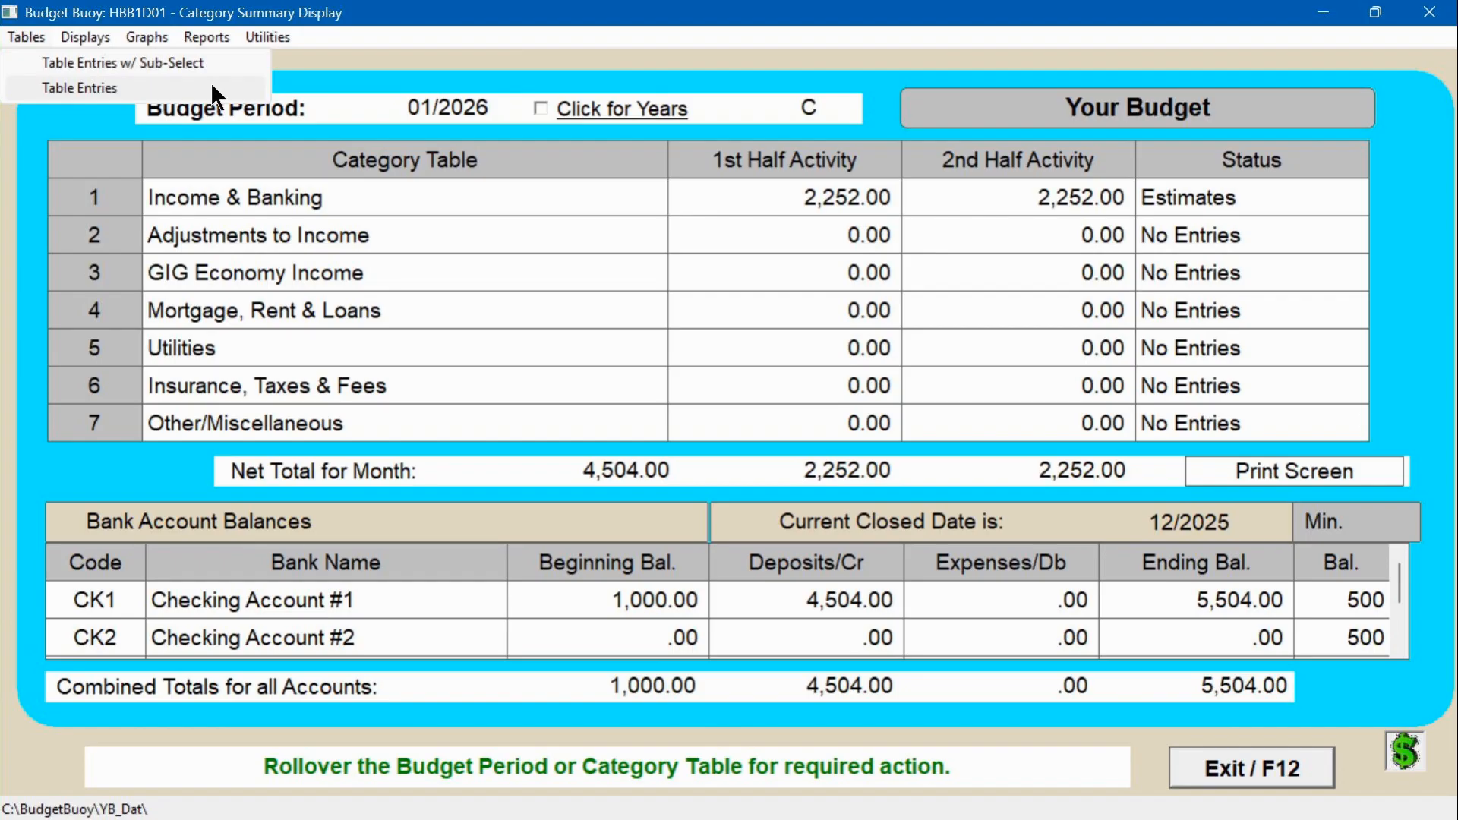
click(212, 86)
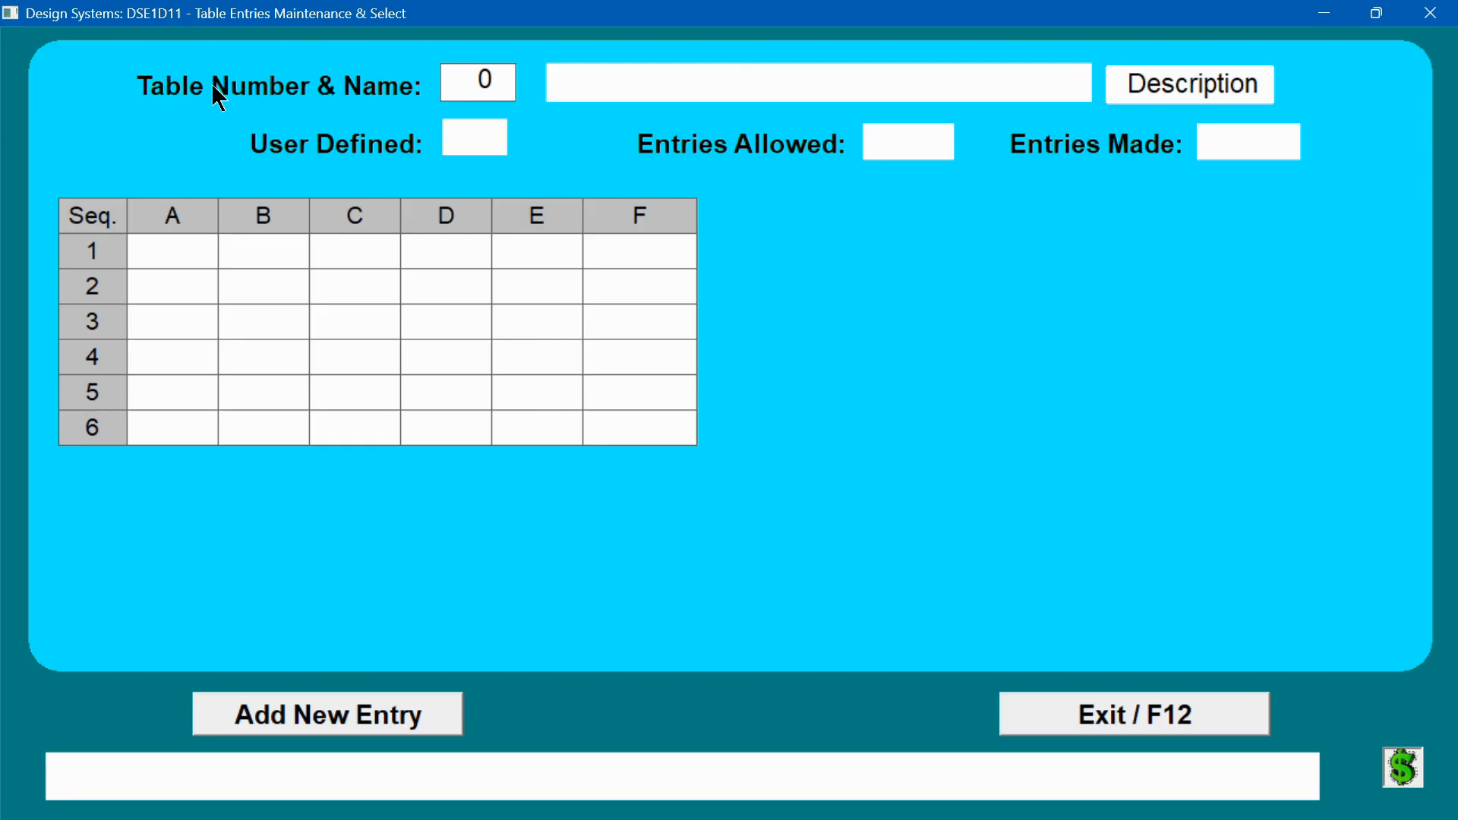
text(931)
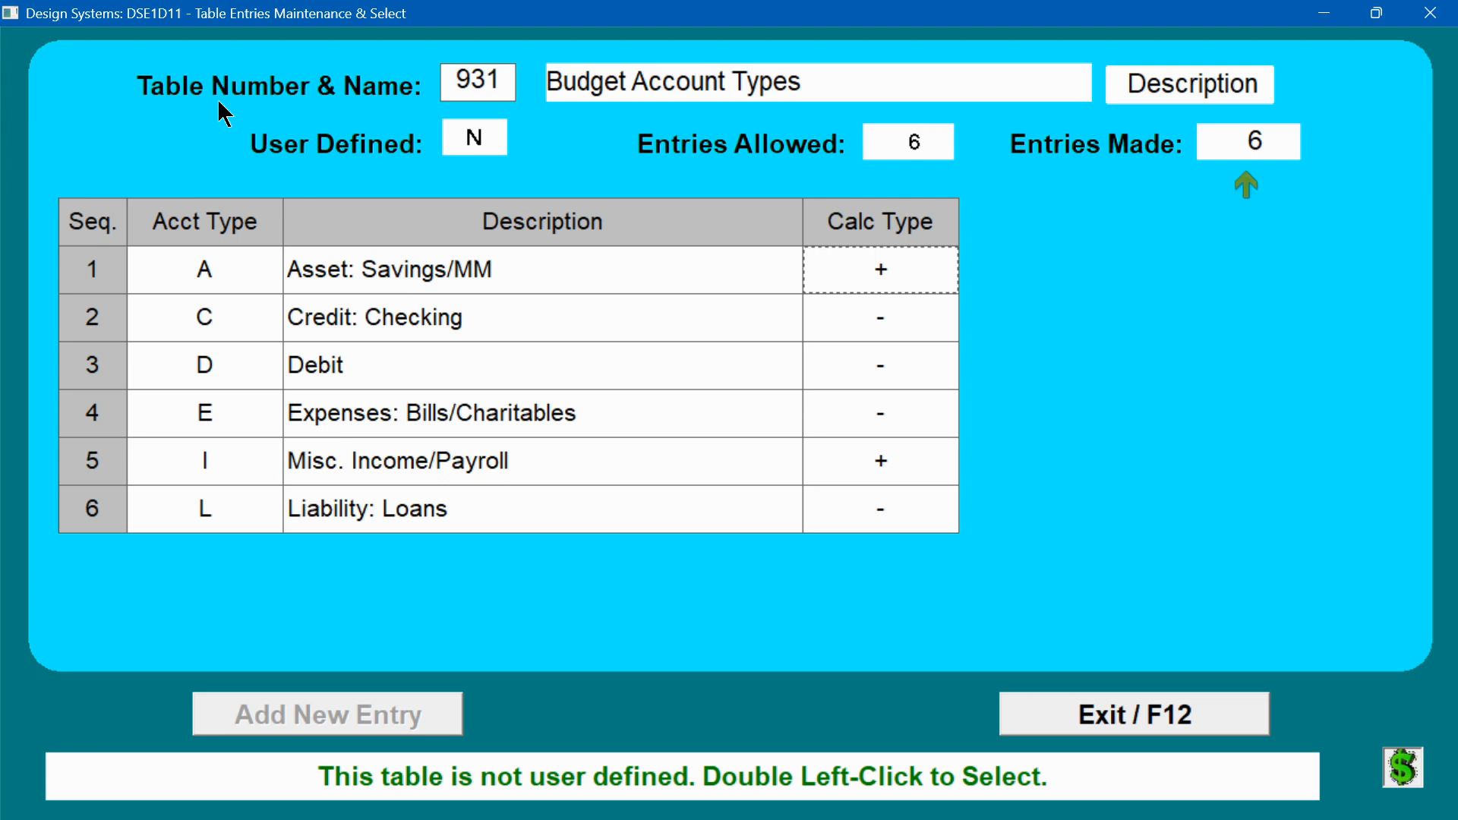
- Read the full description of table 931 and the program description, closing each one
click(1192, 96)
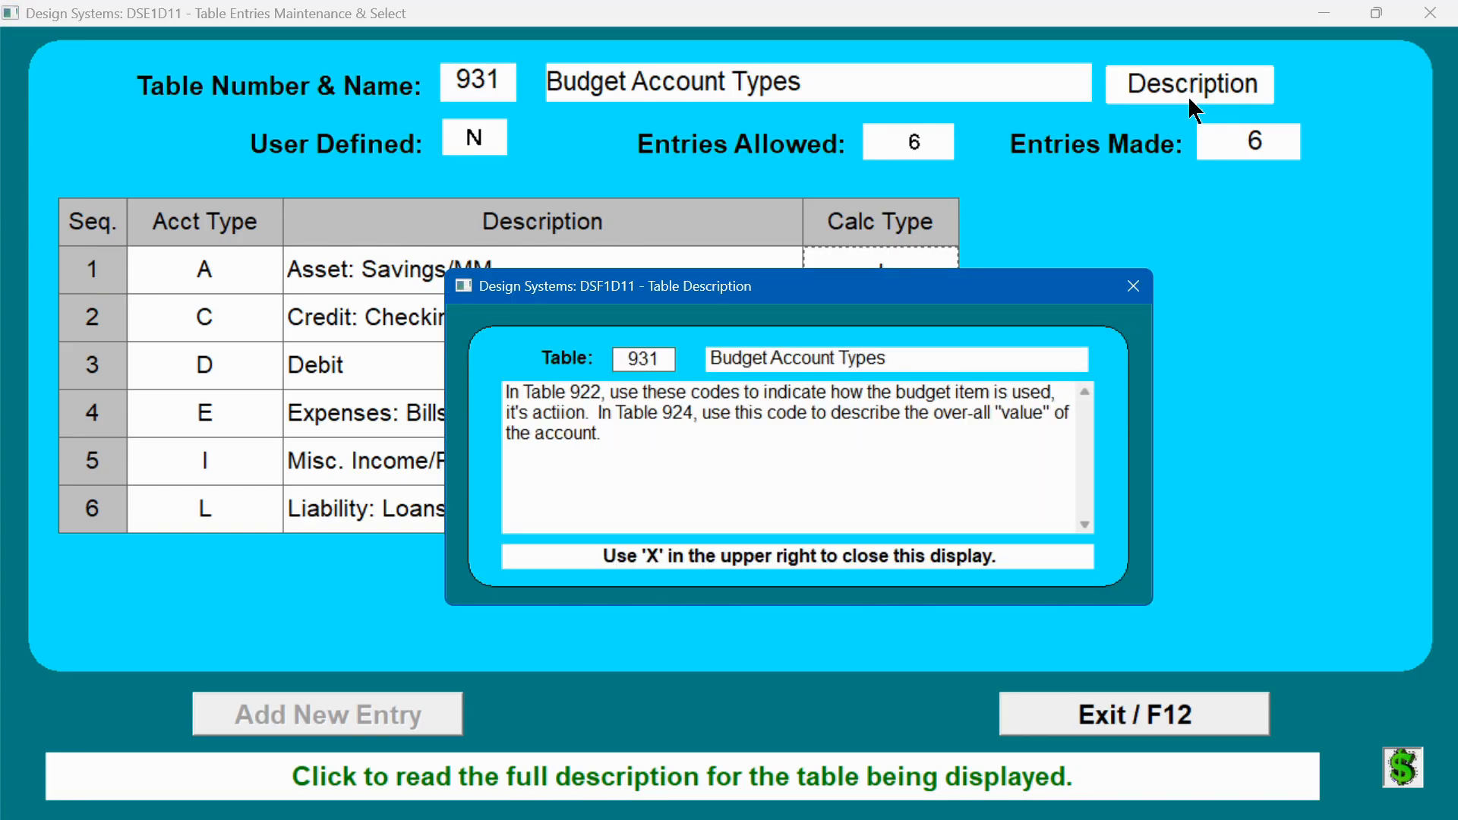
click(1134, 286)
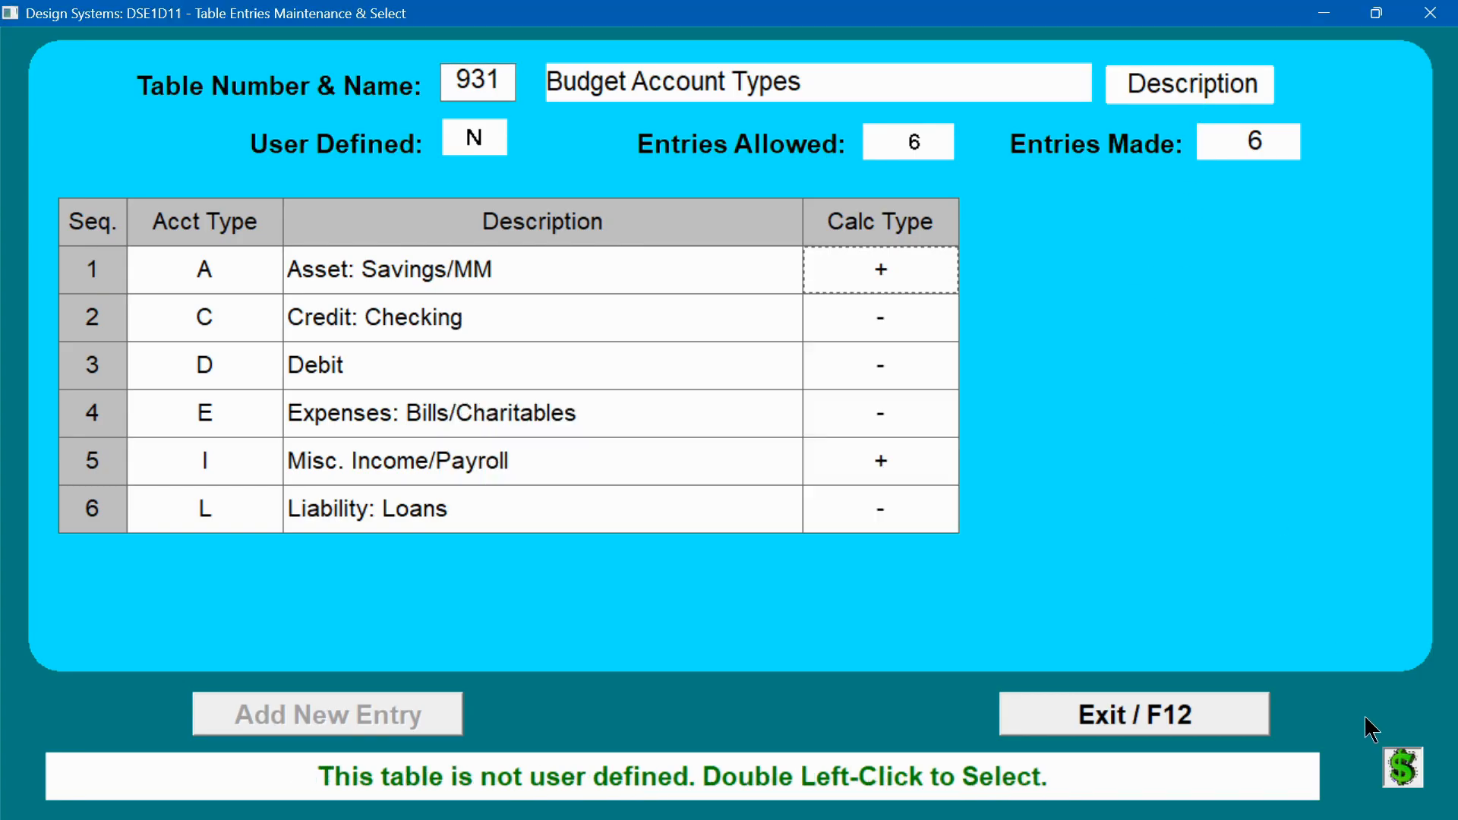
click(1404, 769)
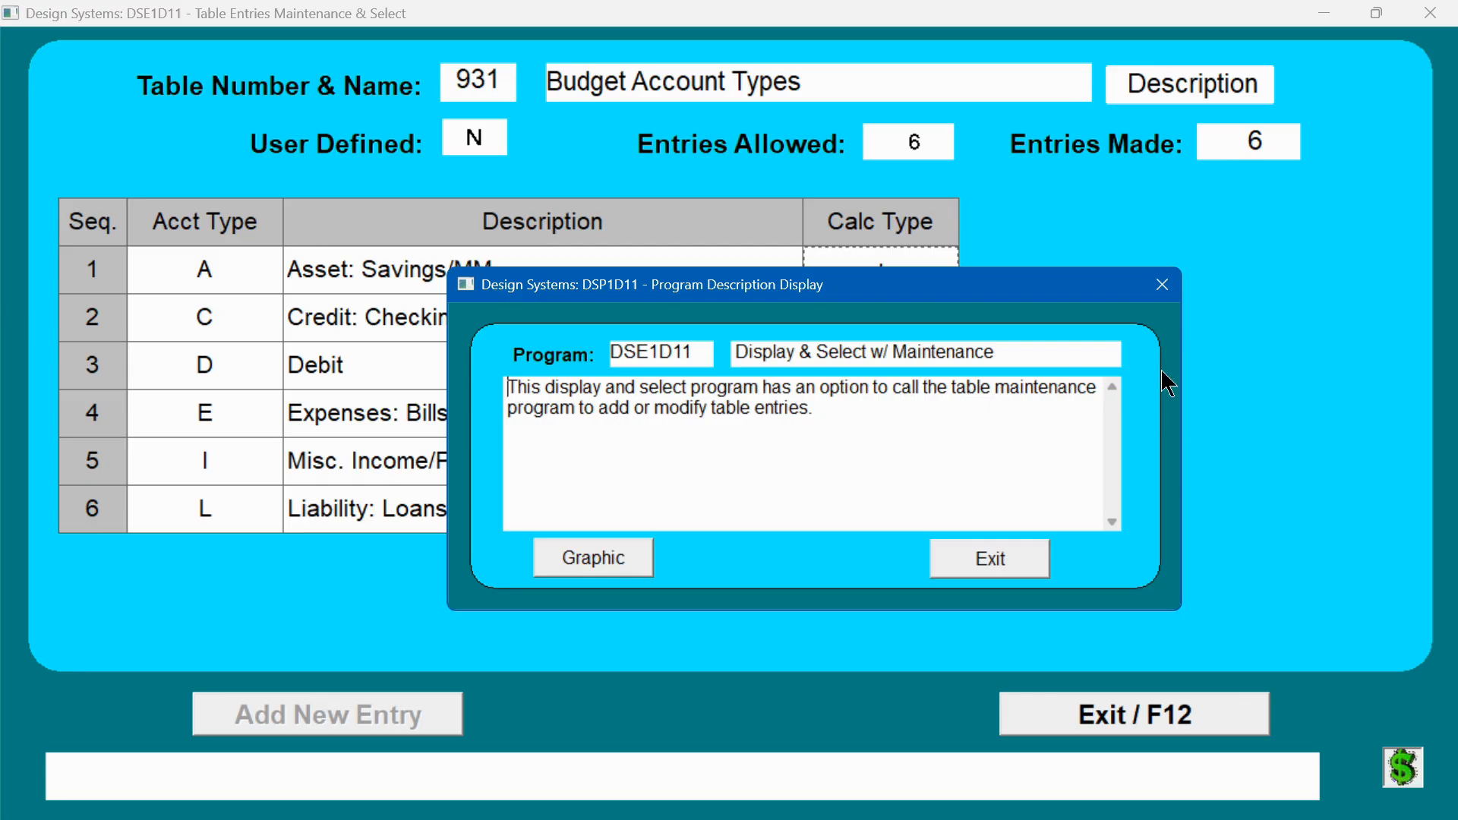
click(1170, 283)
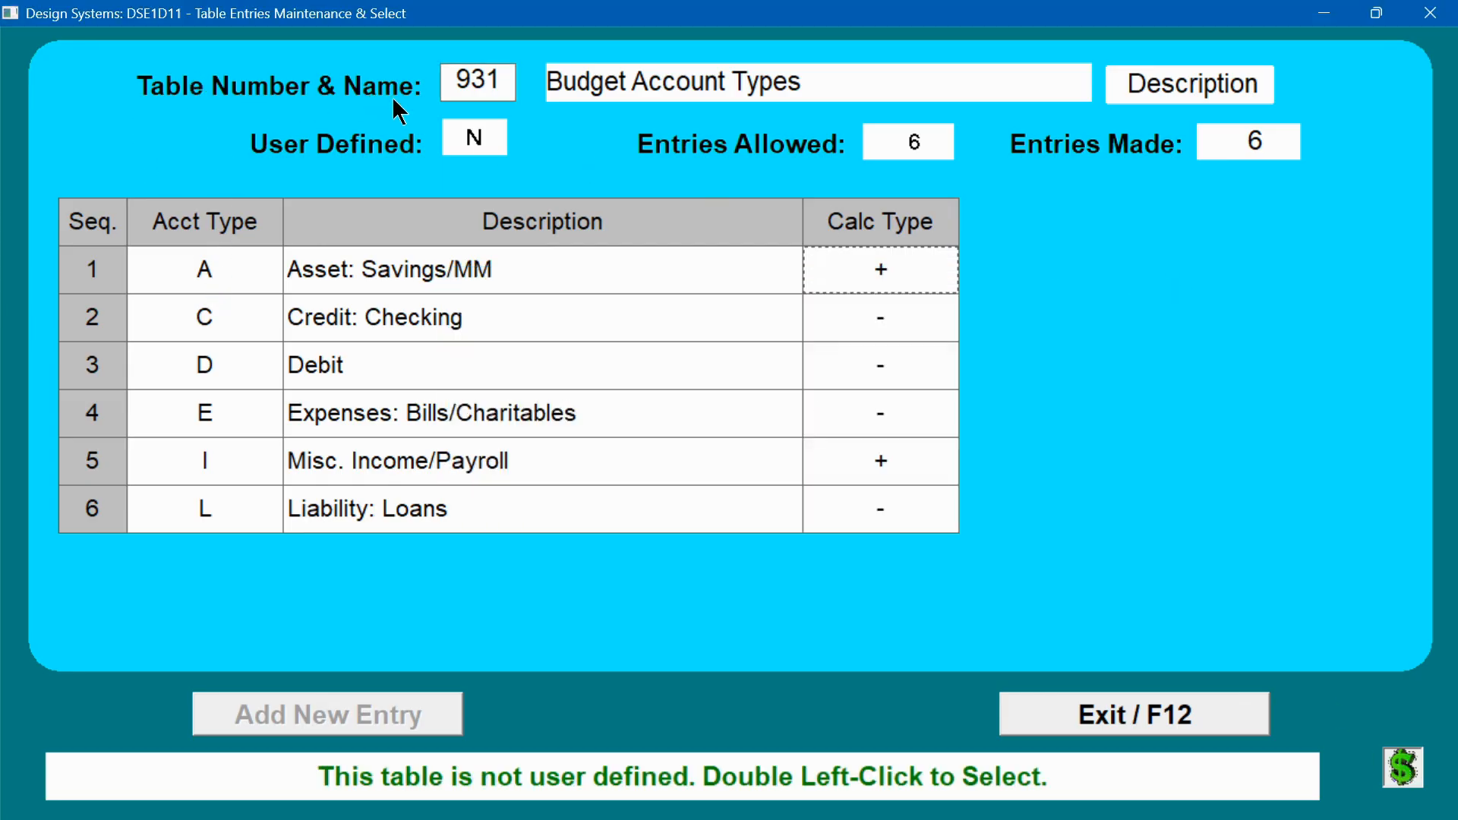
- Display table 929, Payment Types, and open the DC (Debit Card) entry for modification
text(929)
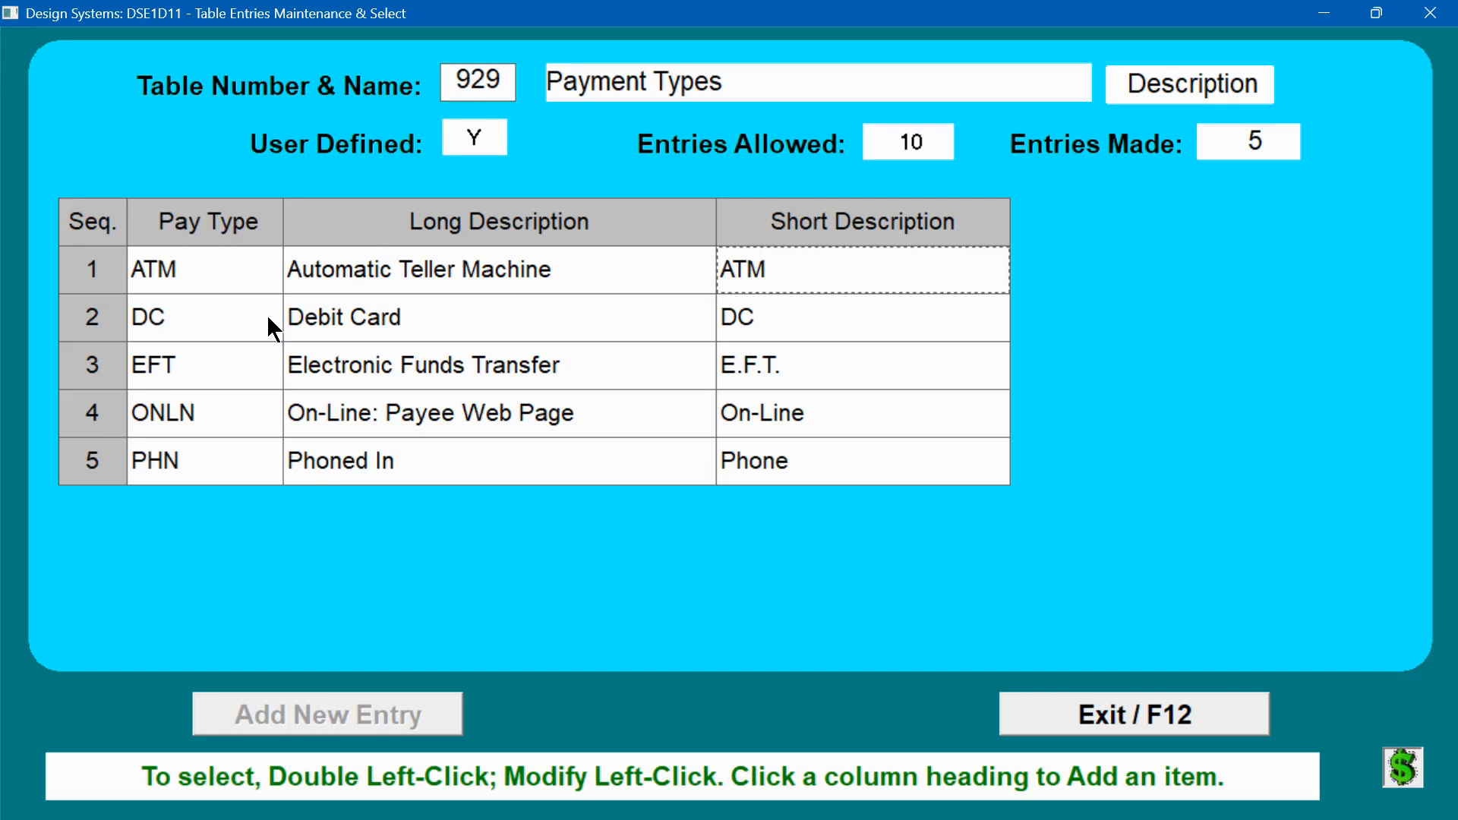
click(234, 212)
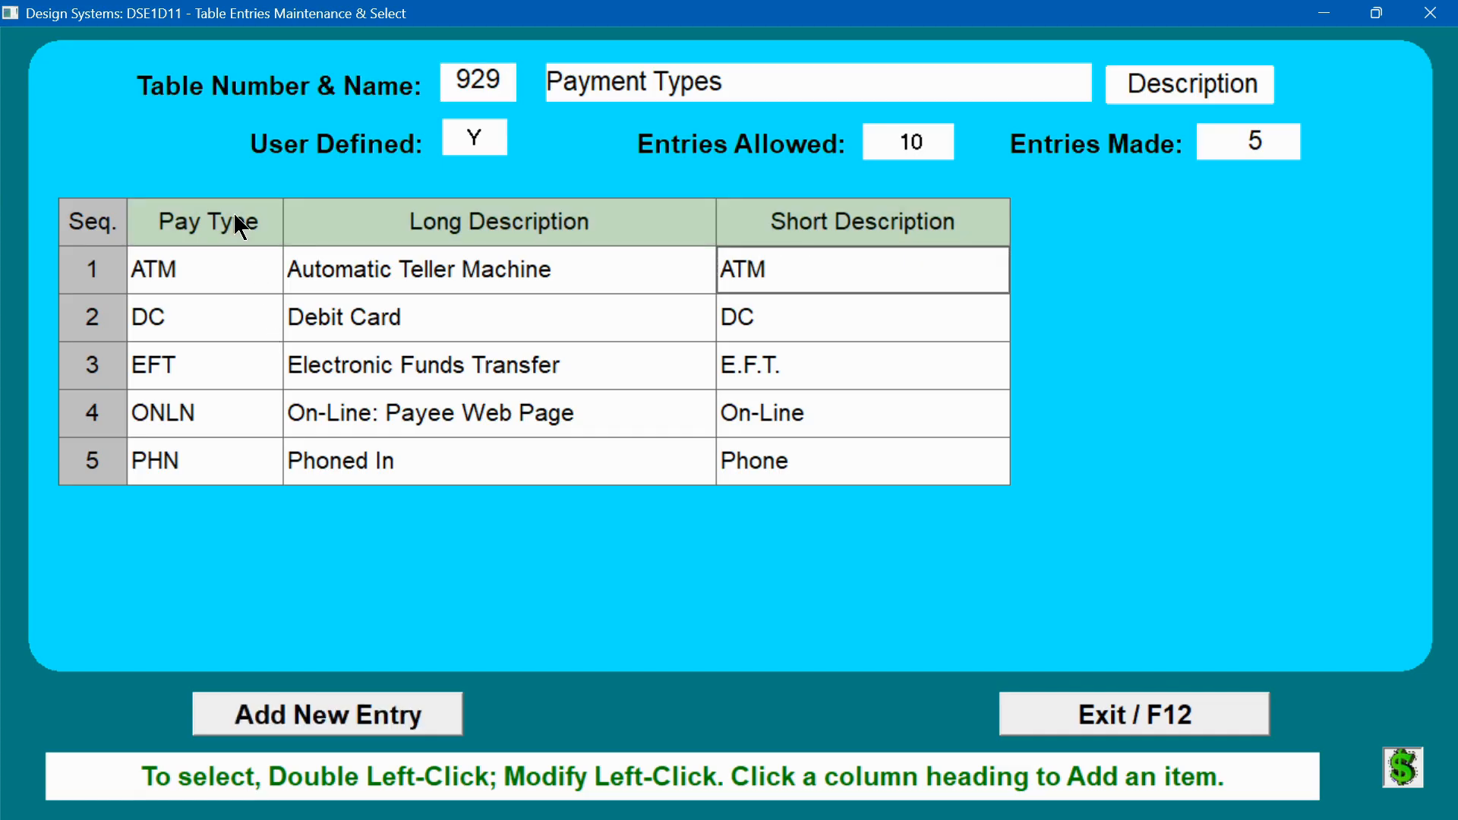
click(244, 326)
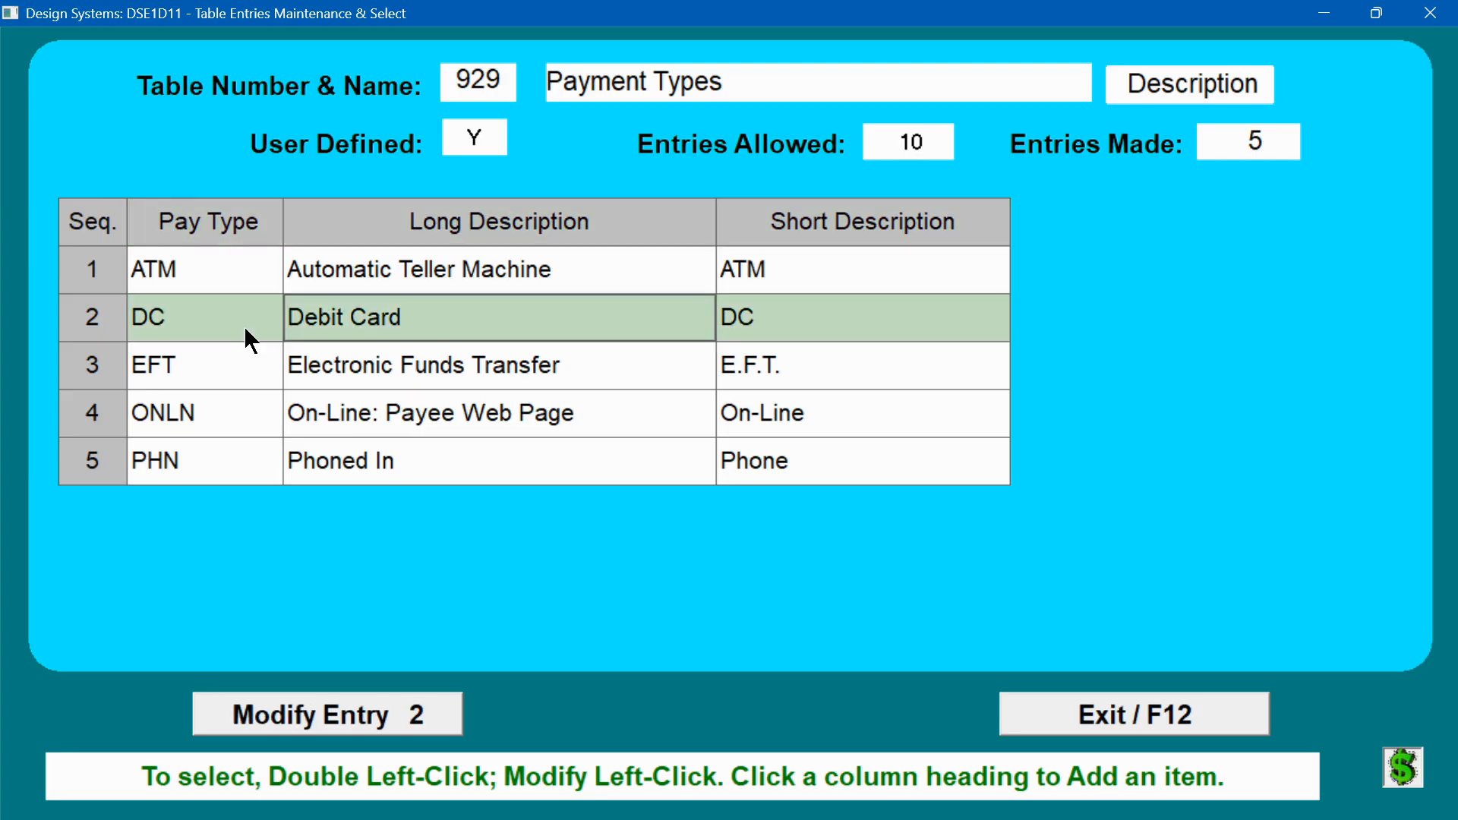
click(363, 717)
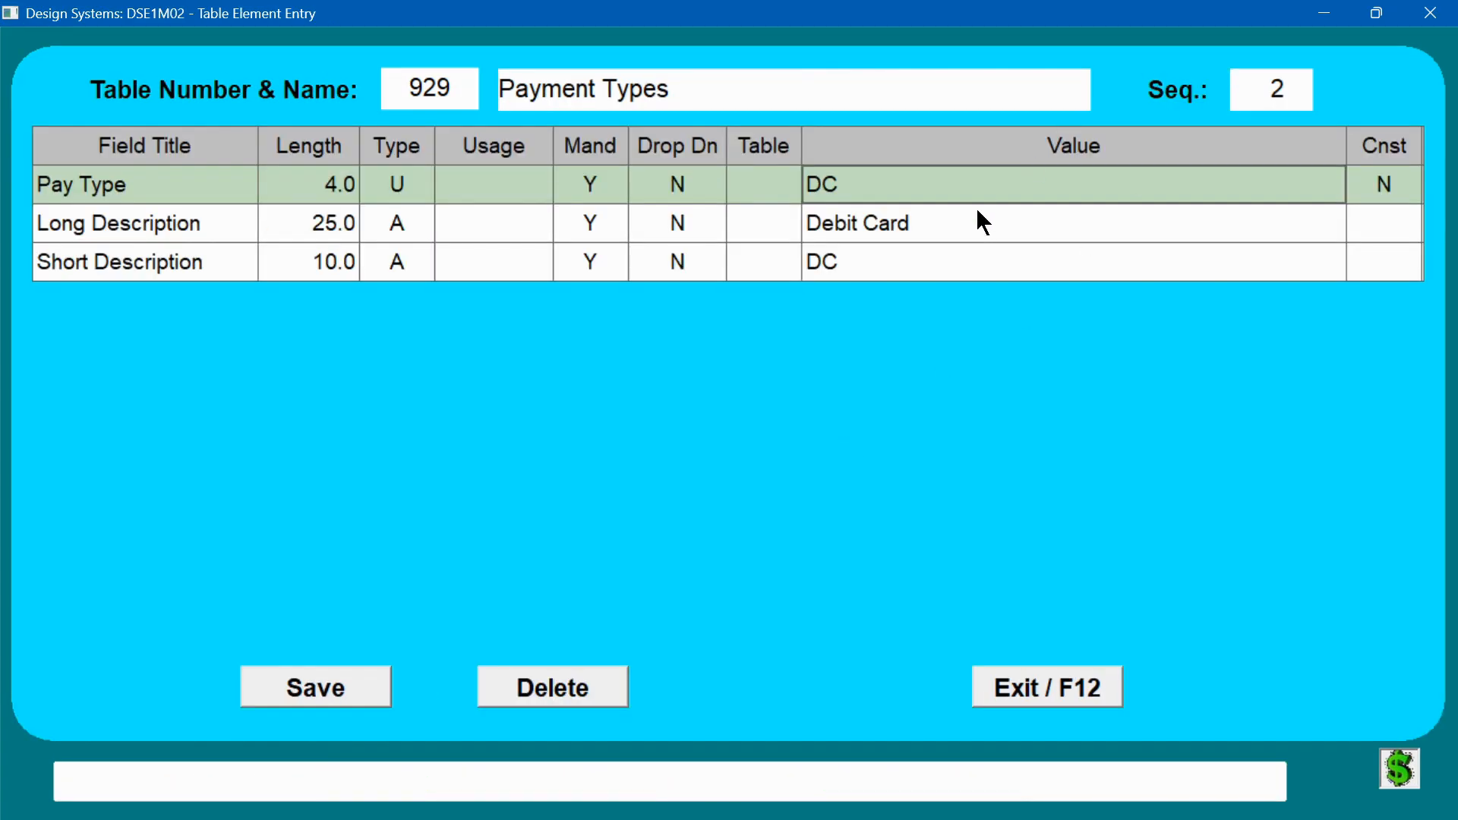
- Set the entry's Pay Type to DC1 and its Long Description to Debit Card 1
click(964, 186)
text(DC1)
key(Return)
click(970, 212)
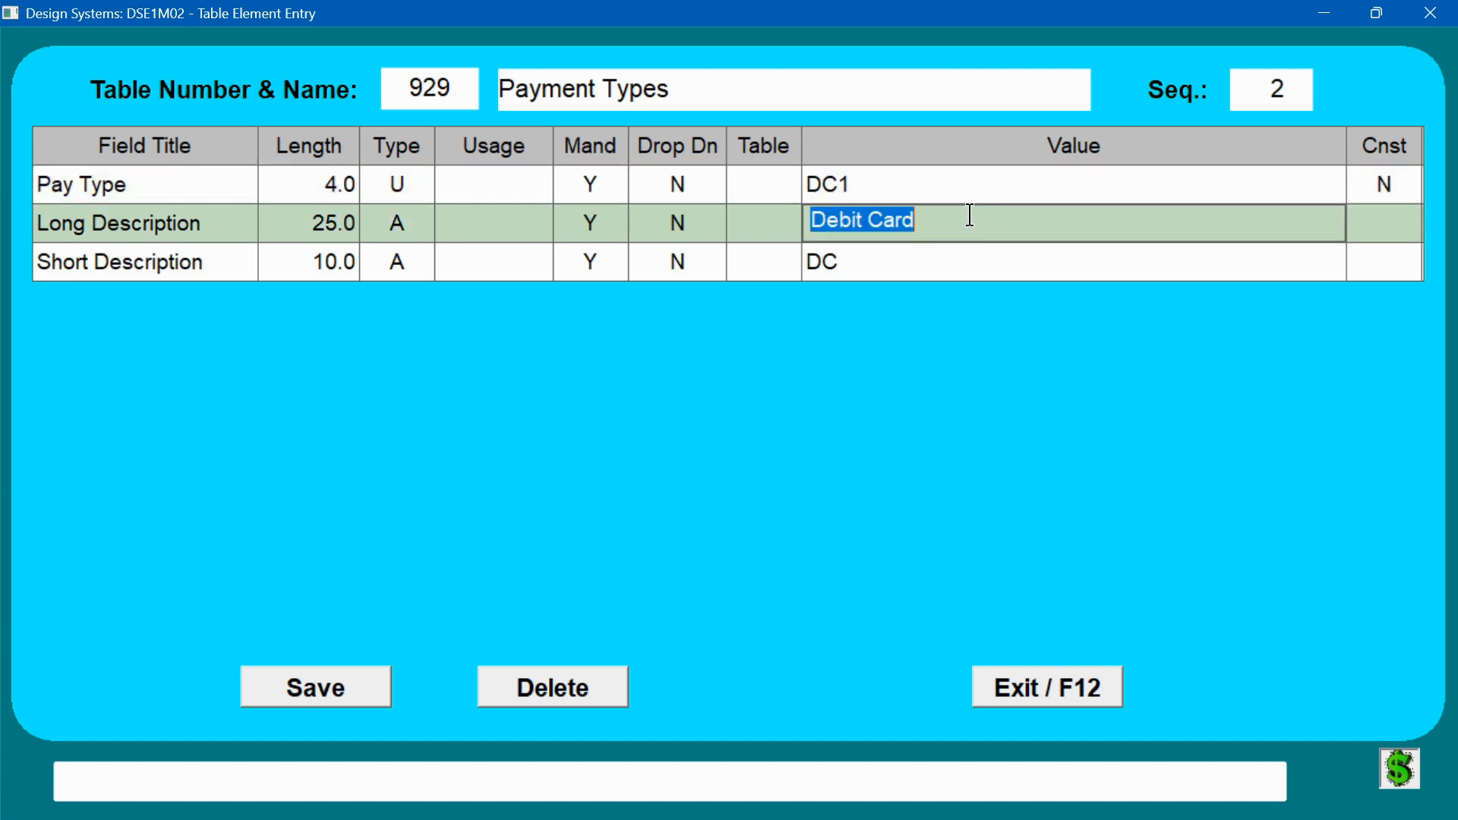
click(970, 211)
text(1)
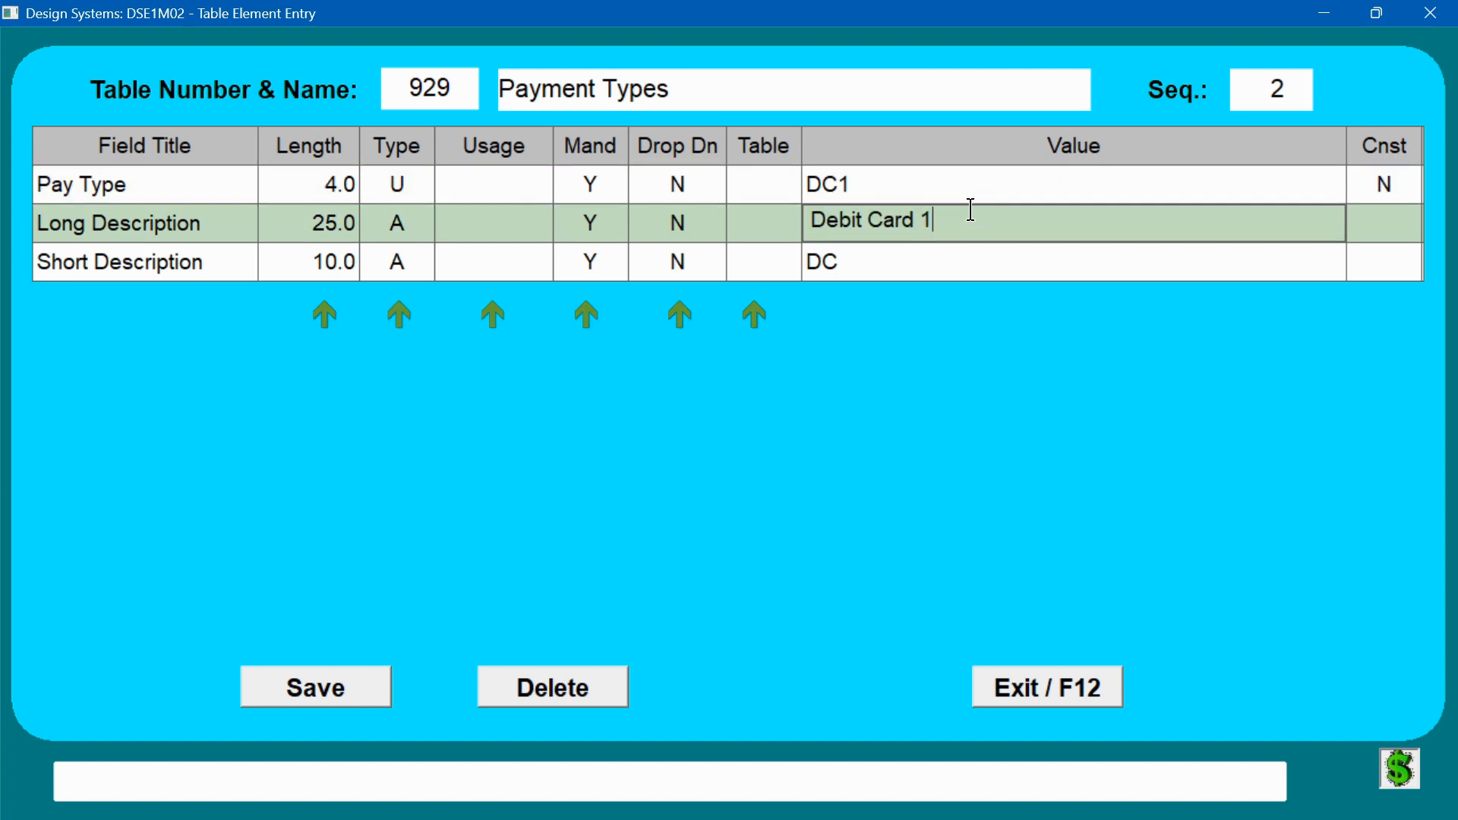
key(Return)
- Check the field help for Short Description, set its value to DC1, and save the entry
click(207, 262)
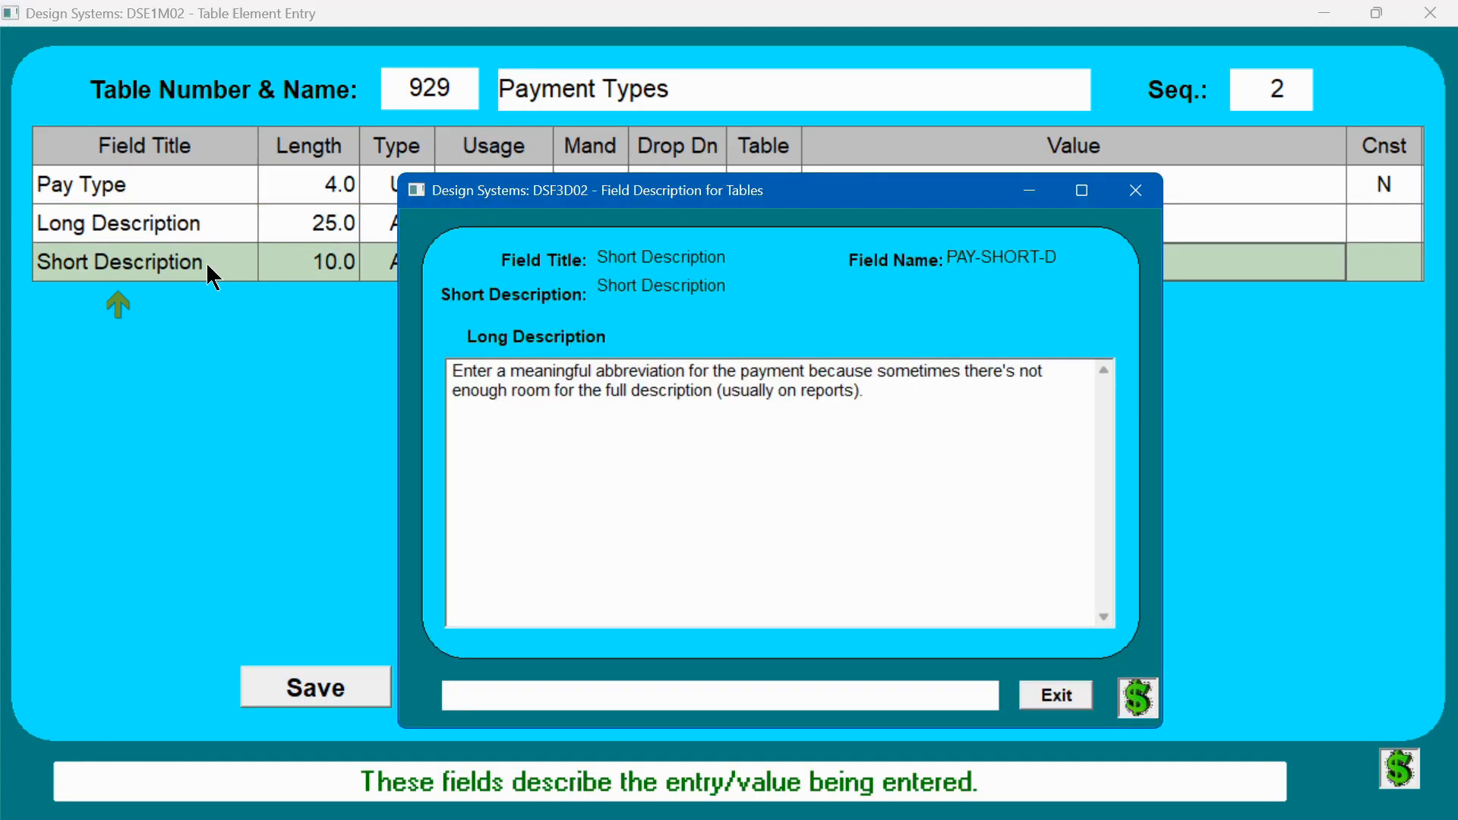
click(1134, 199)
click(893, 259)
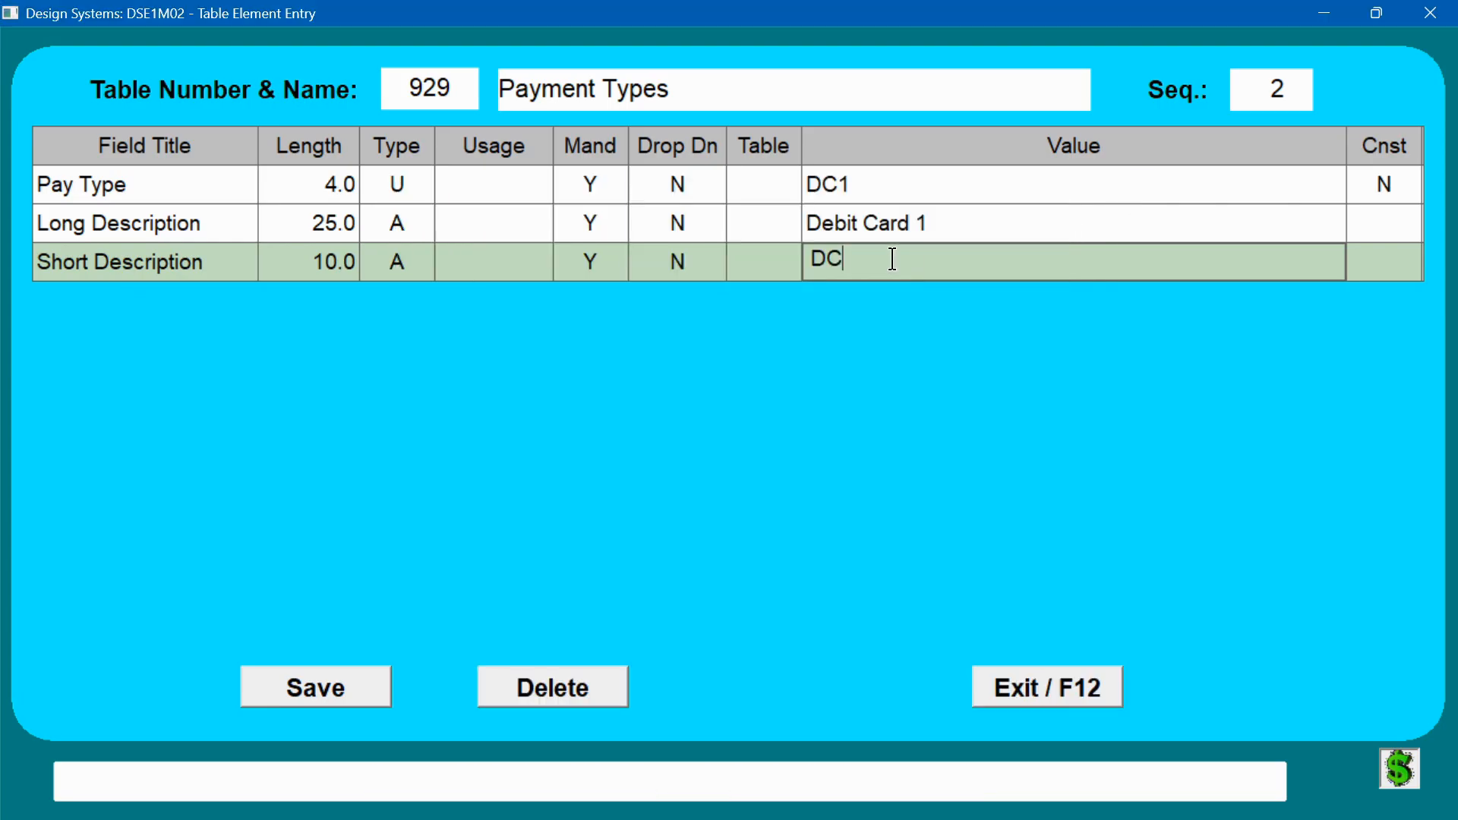
text(1)
click(331, 705)
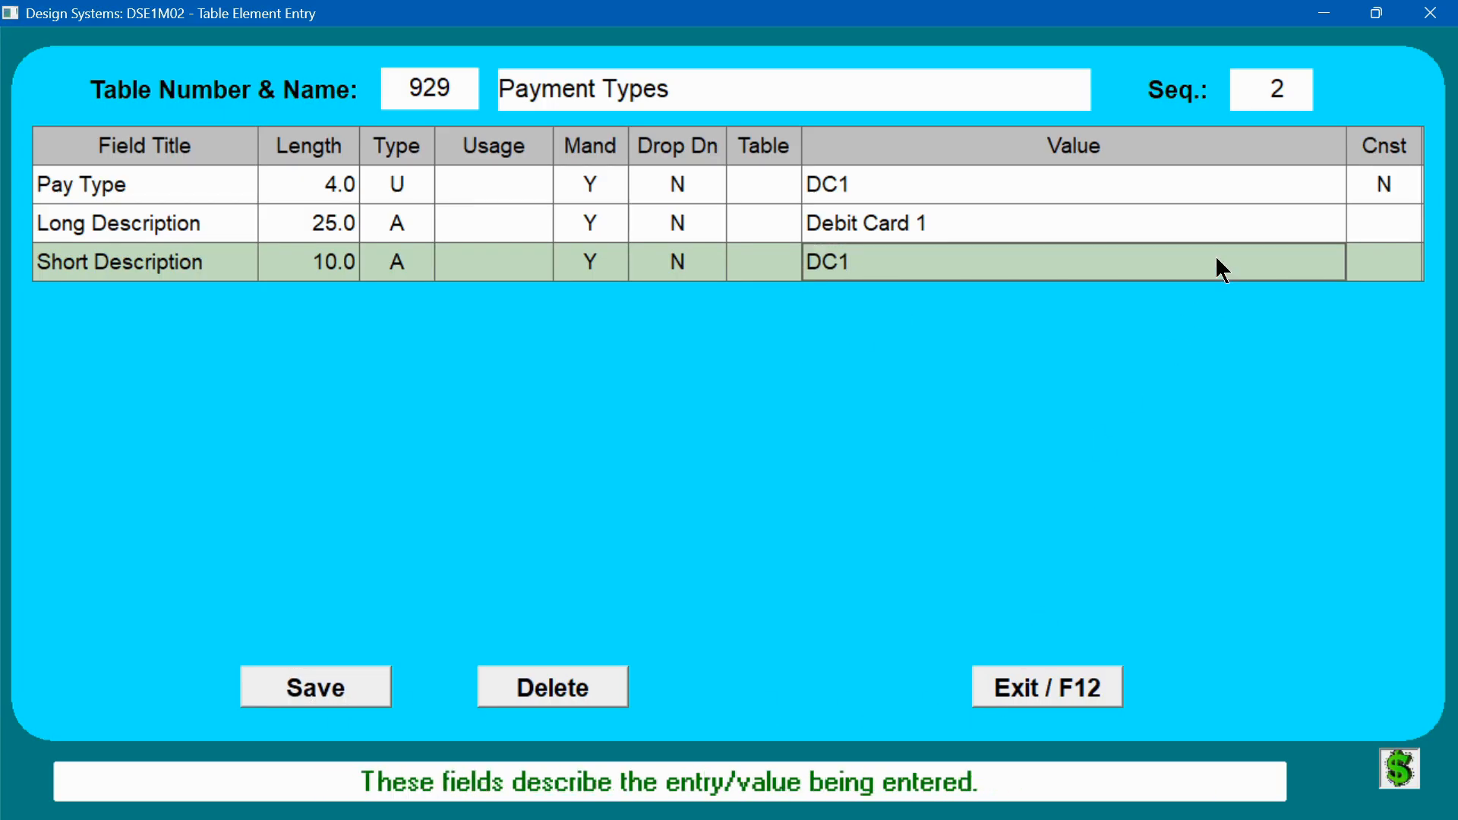
- Reset the entry's sequence number to 0 for a new payment type and set its Pay Type to DC2
right_click(1261, 96)
click(971, 181)
click(972, 188)
key(BackSpace)
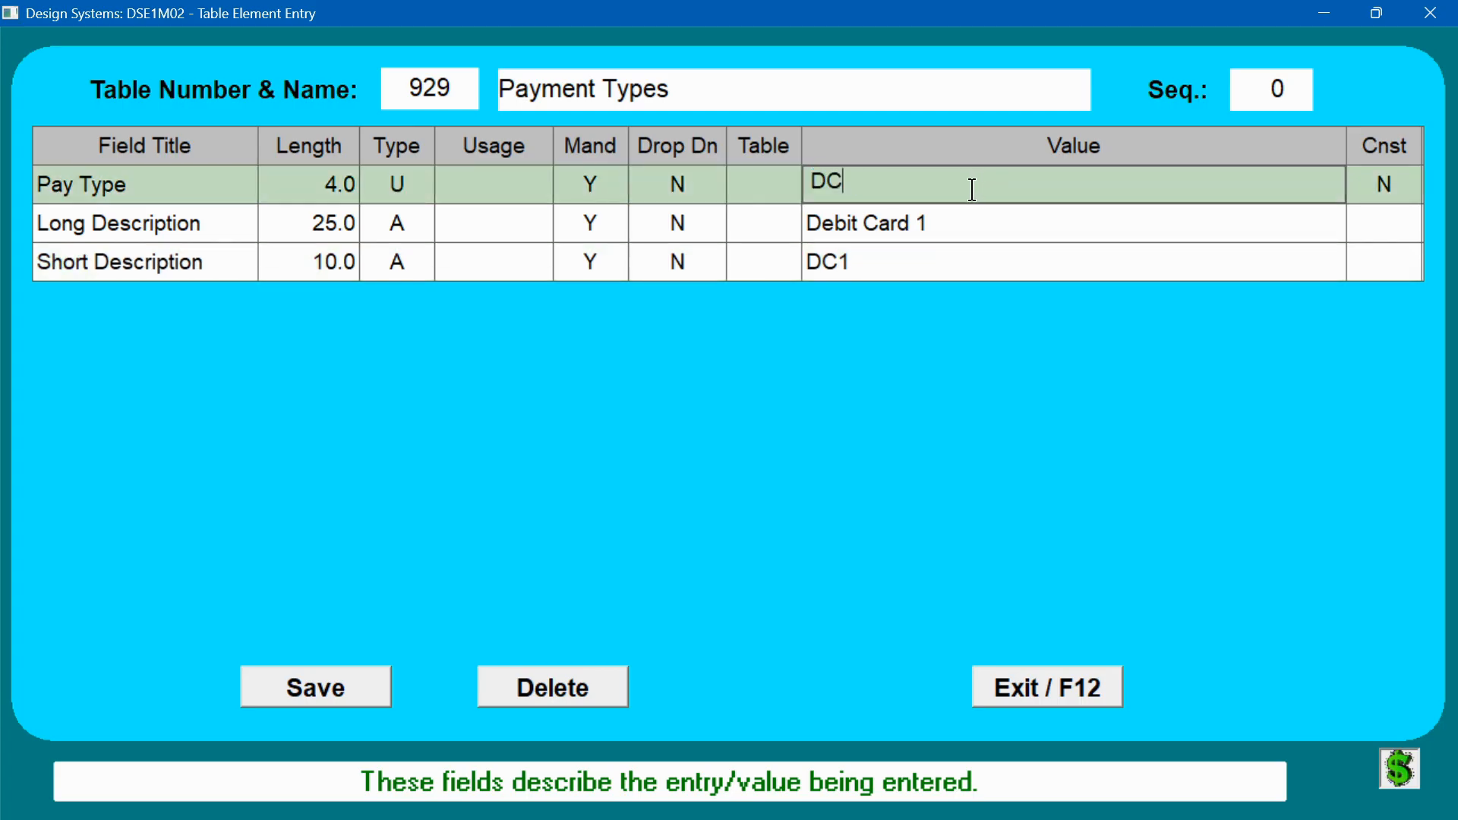
text(2)
- Set the new entry's Long Description to Debit Card 2 and its Short Description to DC2
click(929, 221)
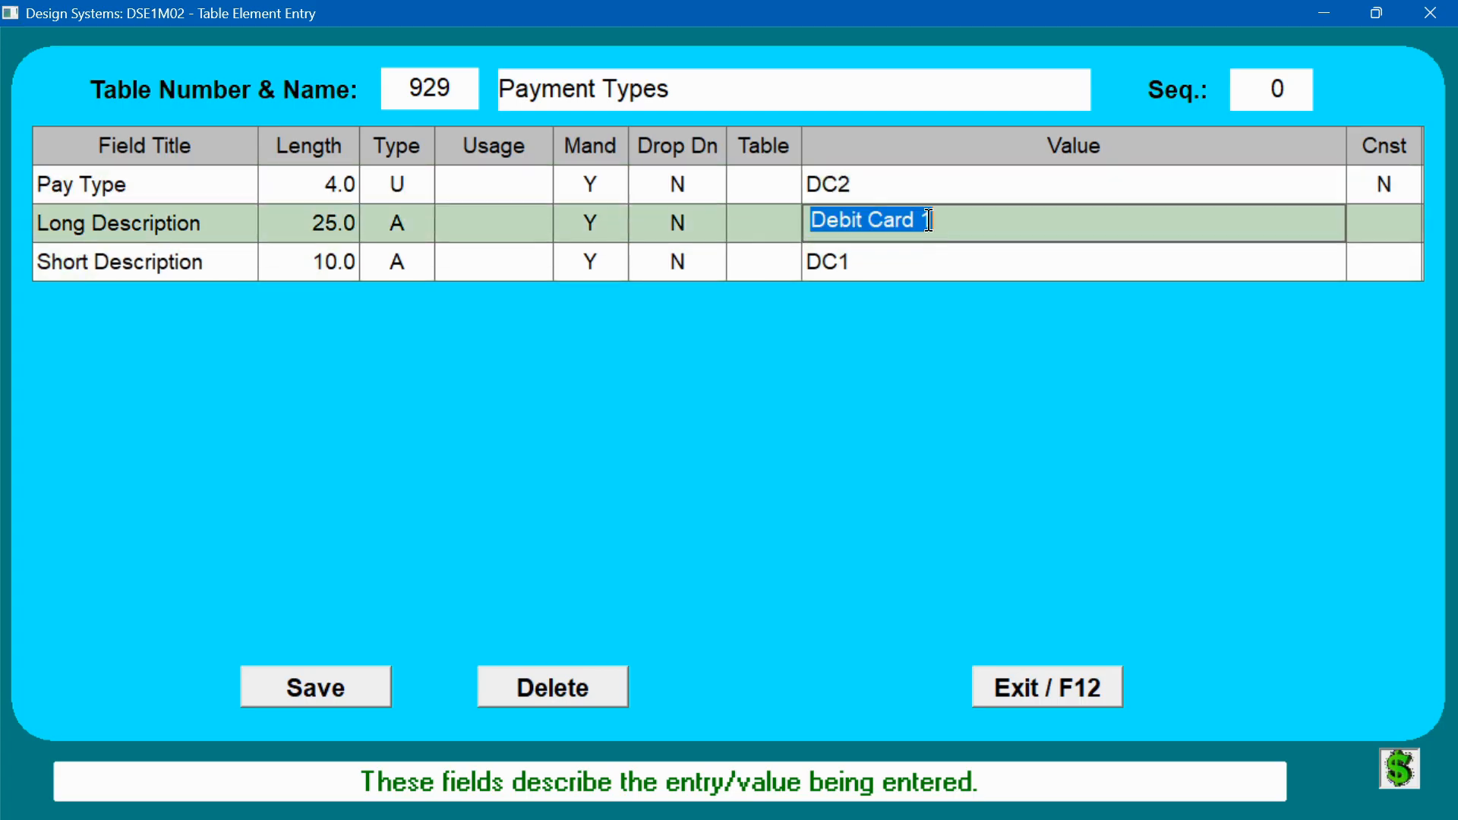
click(928, 219)
key(BackSpace)
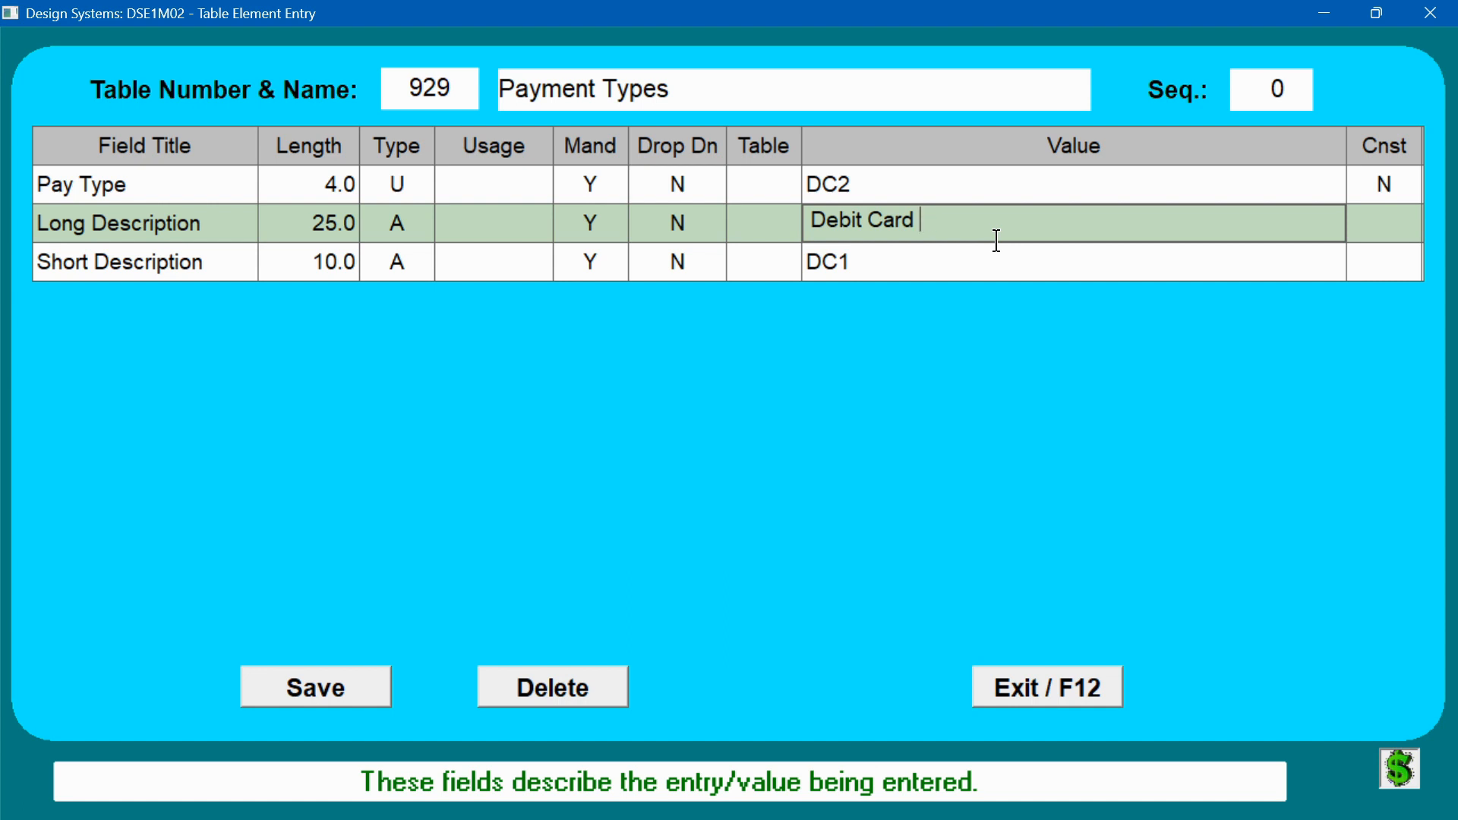
text(2)
click(922, 254)
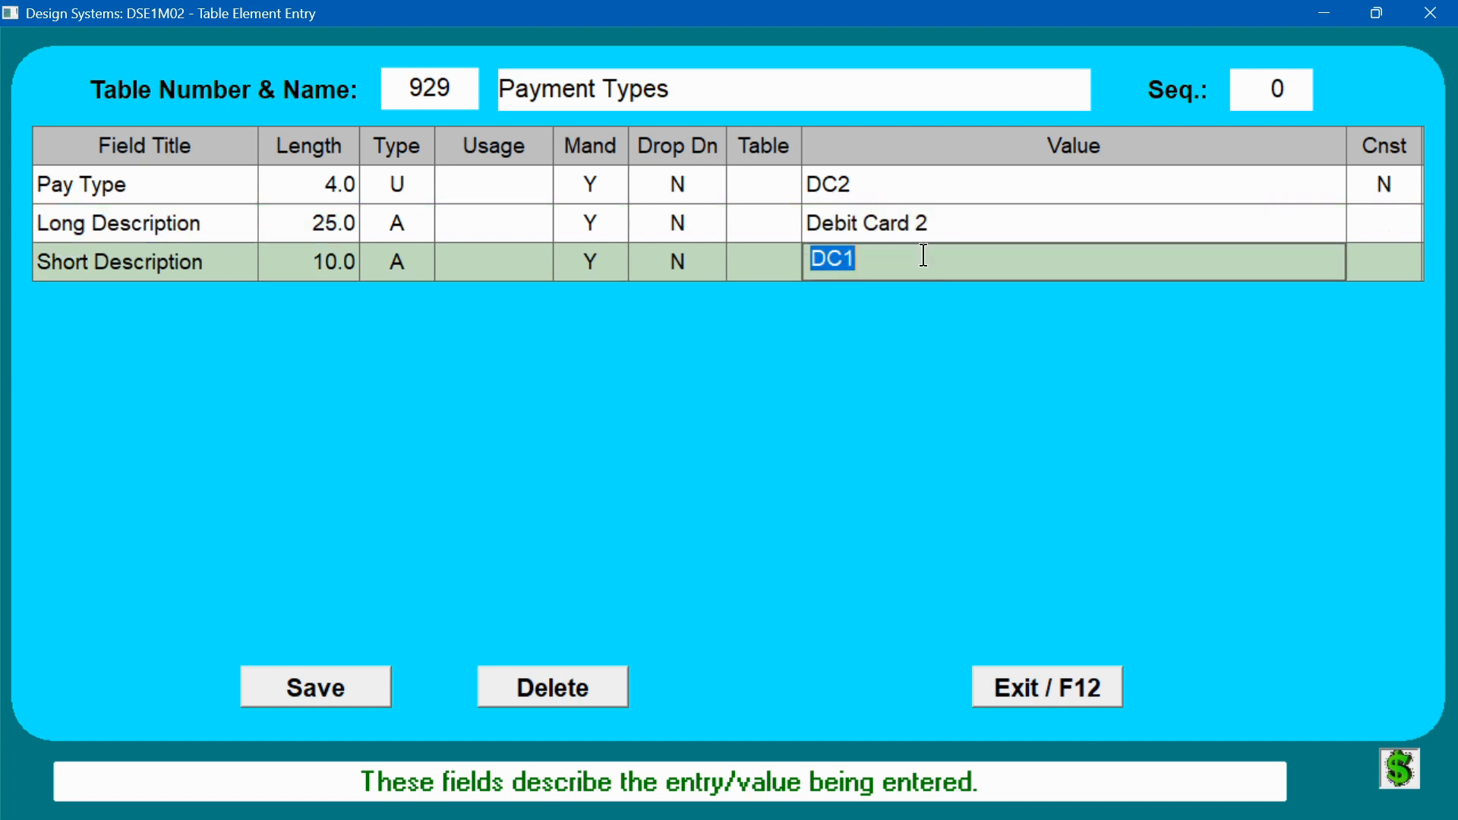
click(926, 255)
key(BackSpace)
text(2)
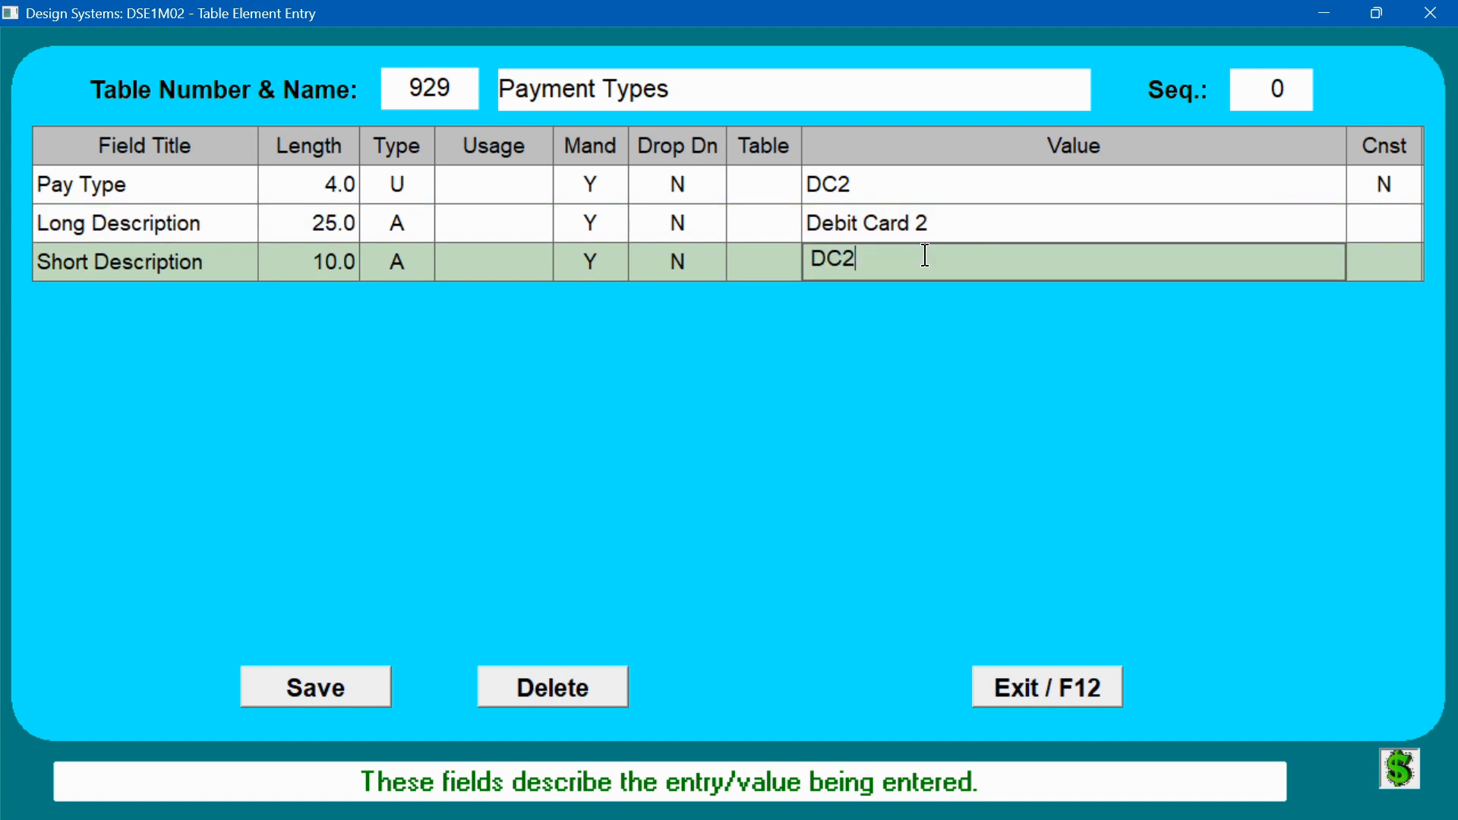
- Save the DC2 entry, return to the Payment Types table, and check the DC1 and DC2 rows
click(360, 694)
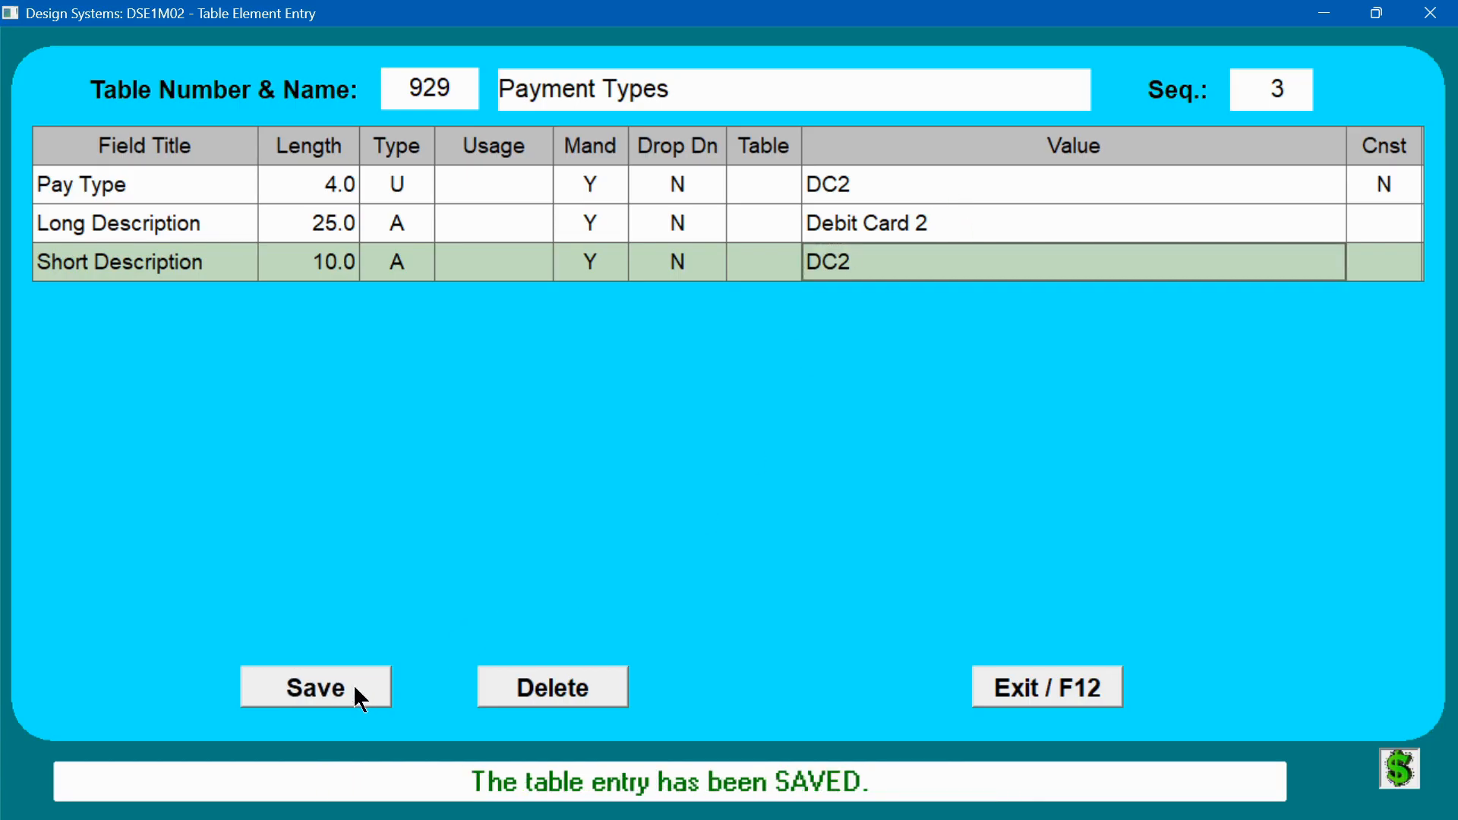
click(1028, 688)
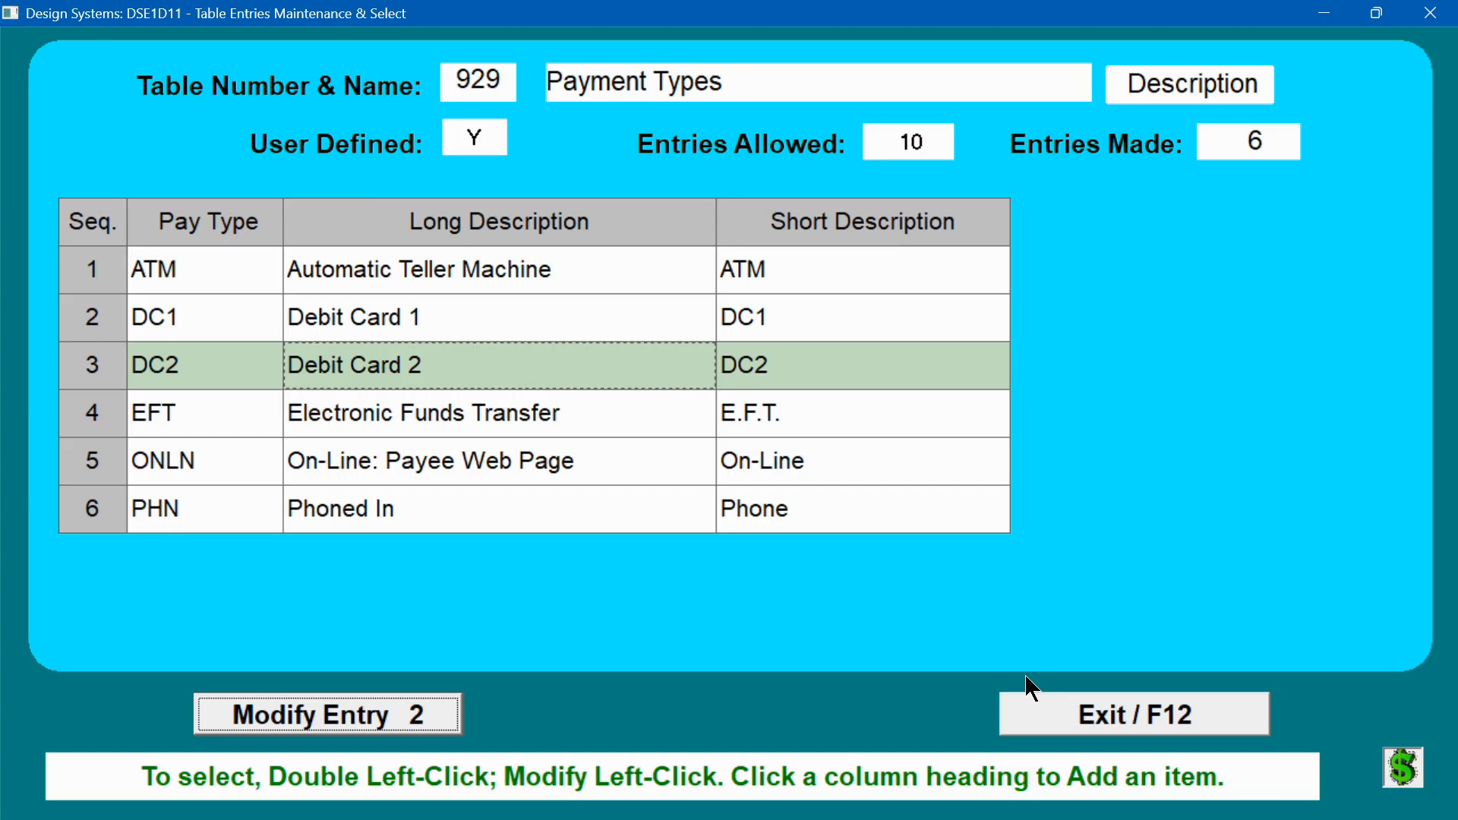
click(556, 322)
click(560, 359)
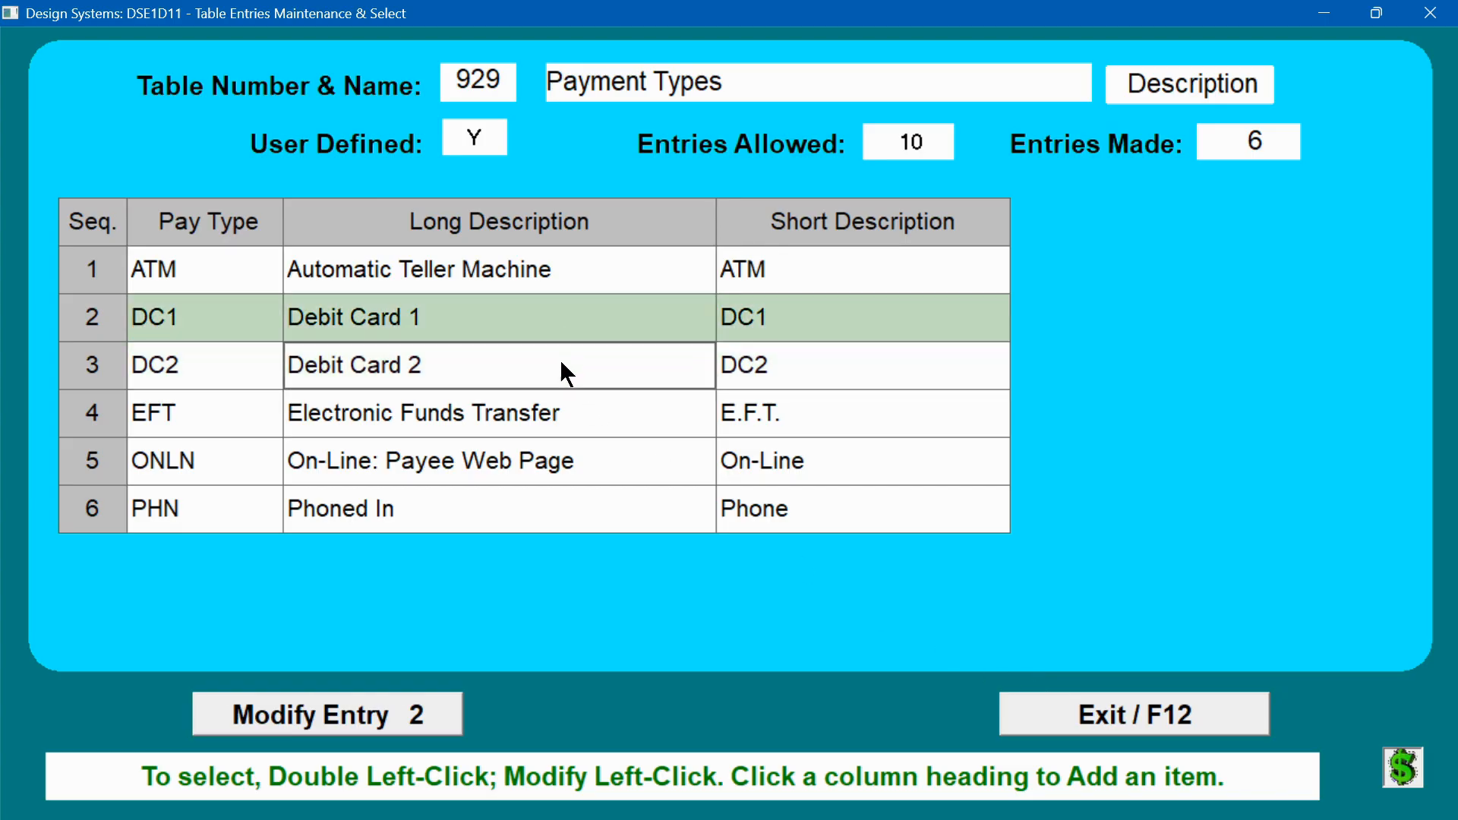
- Display table 923, Bank Codes, in place of the Payment Types table
click(480, 79)
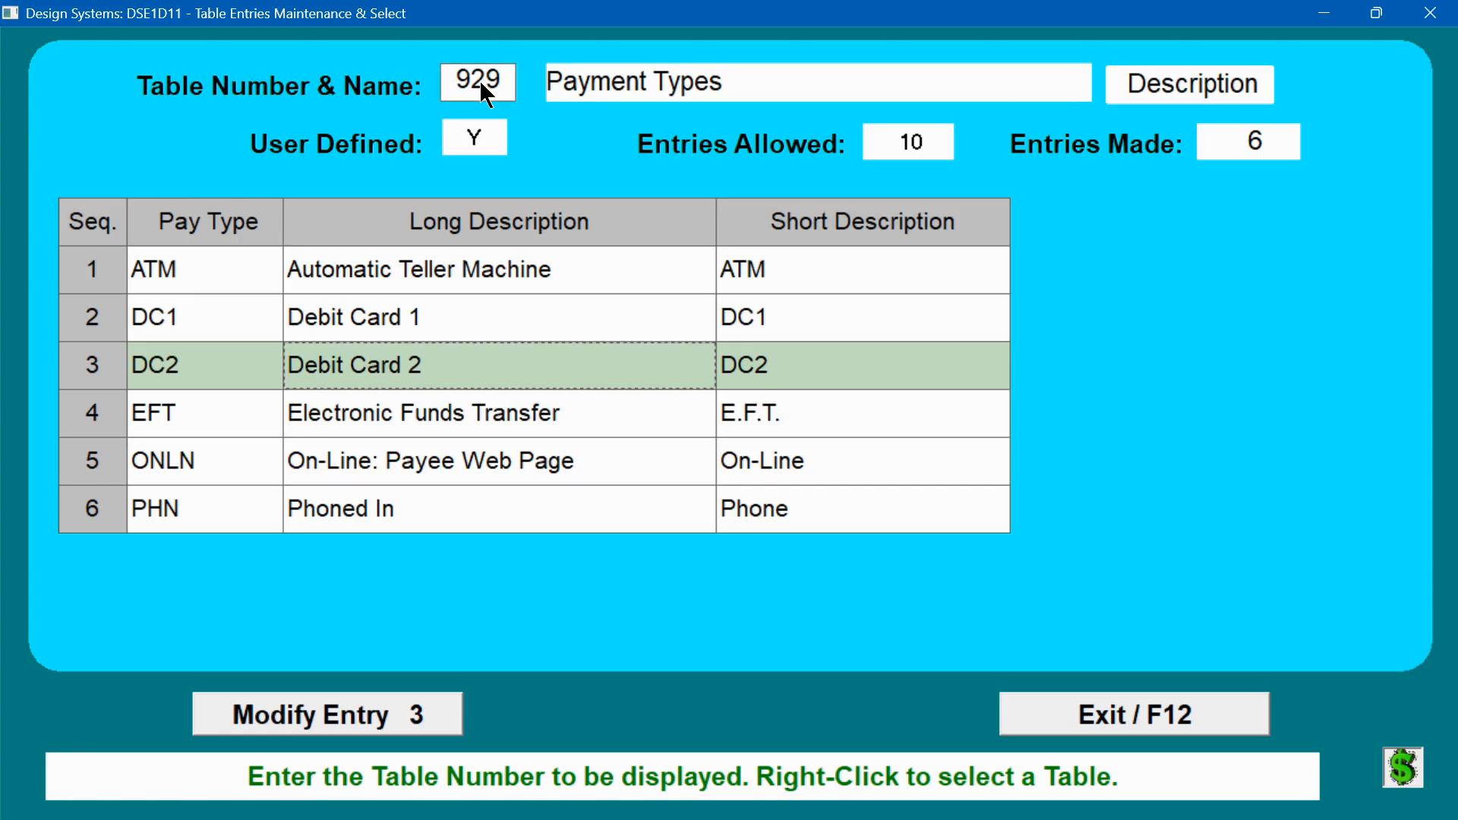
key(BackSpace)
key(BackSpace)
text(23)
key(Return)
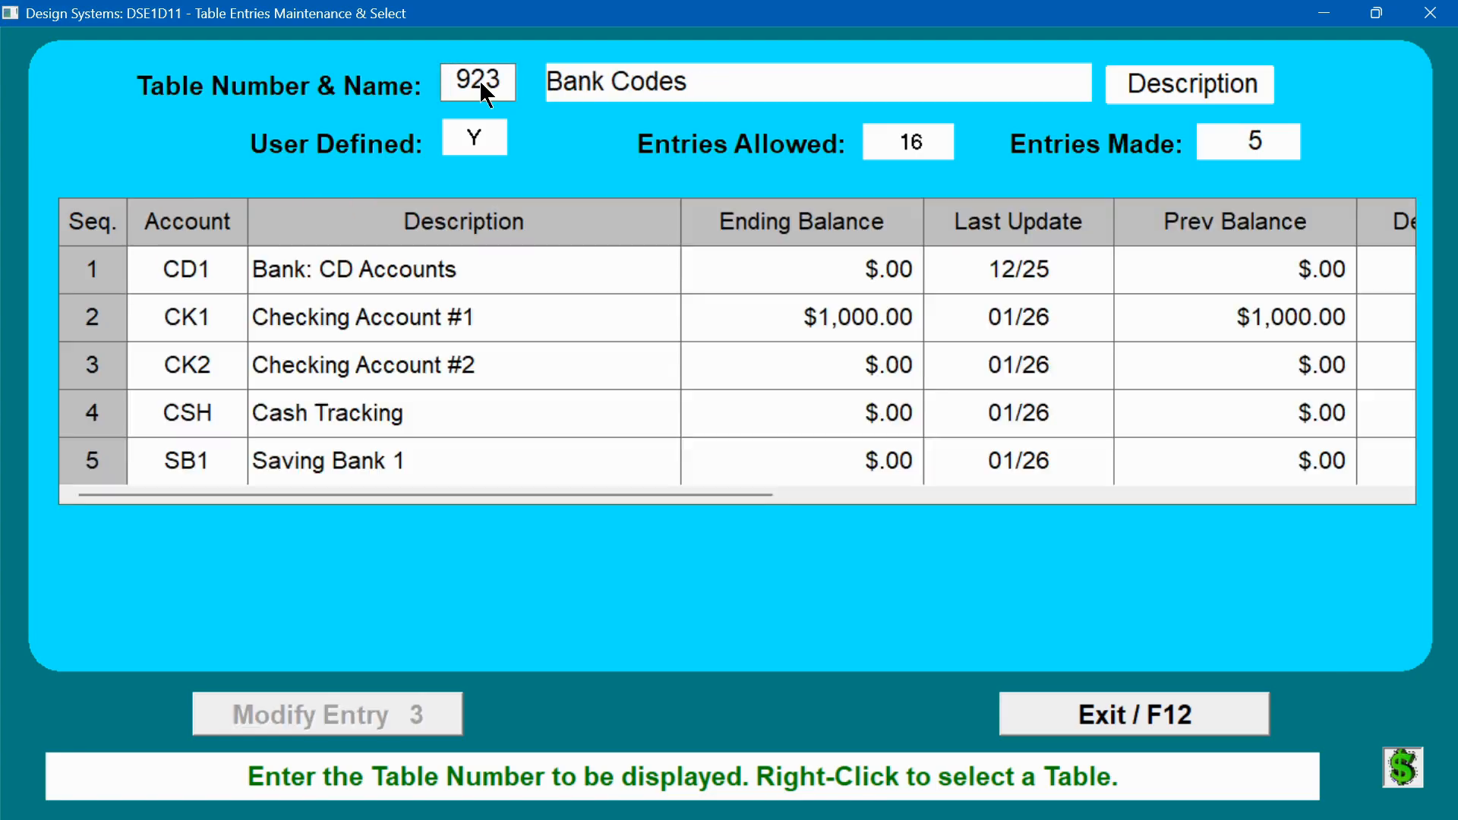
- Start a new bank code from the CK1 entry by resetting its sequence number to 0 and setting its Account to YBN
click(321, 321)
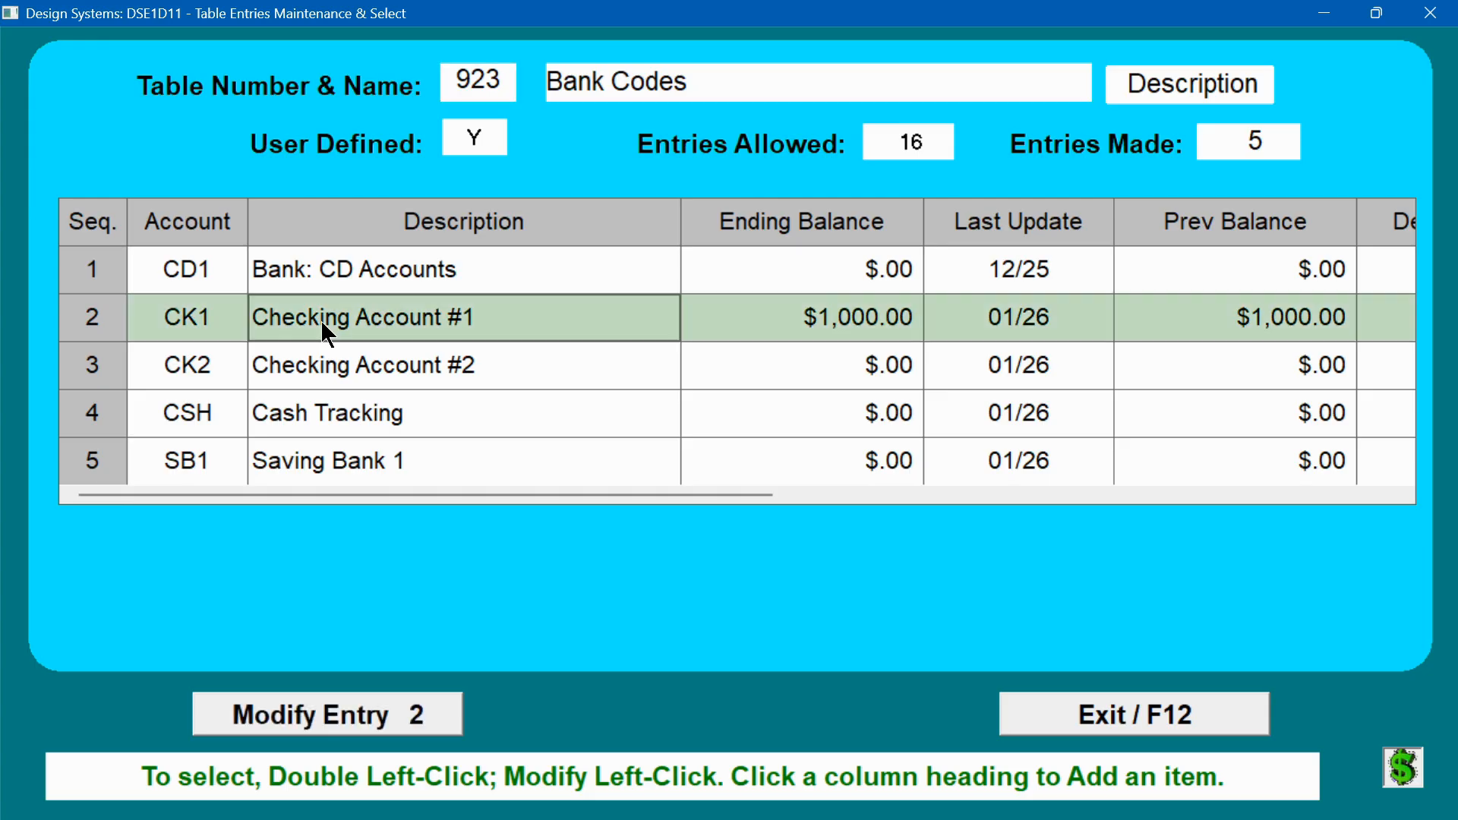
click(393, 713)
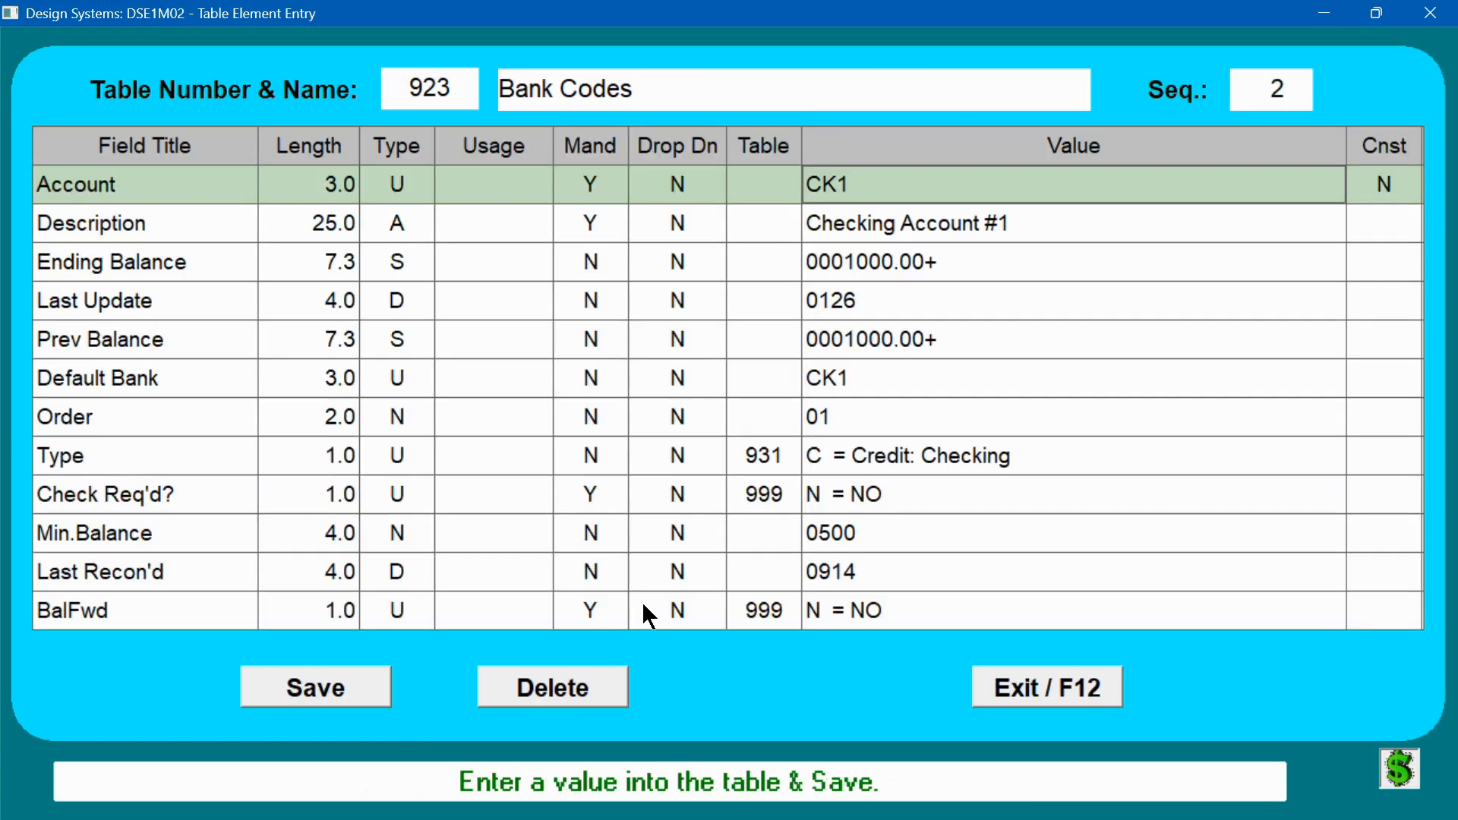
right_click(1263, 91)
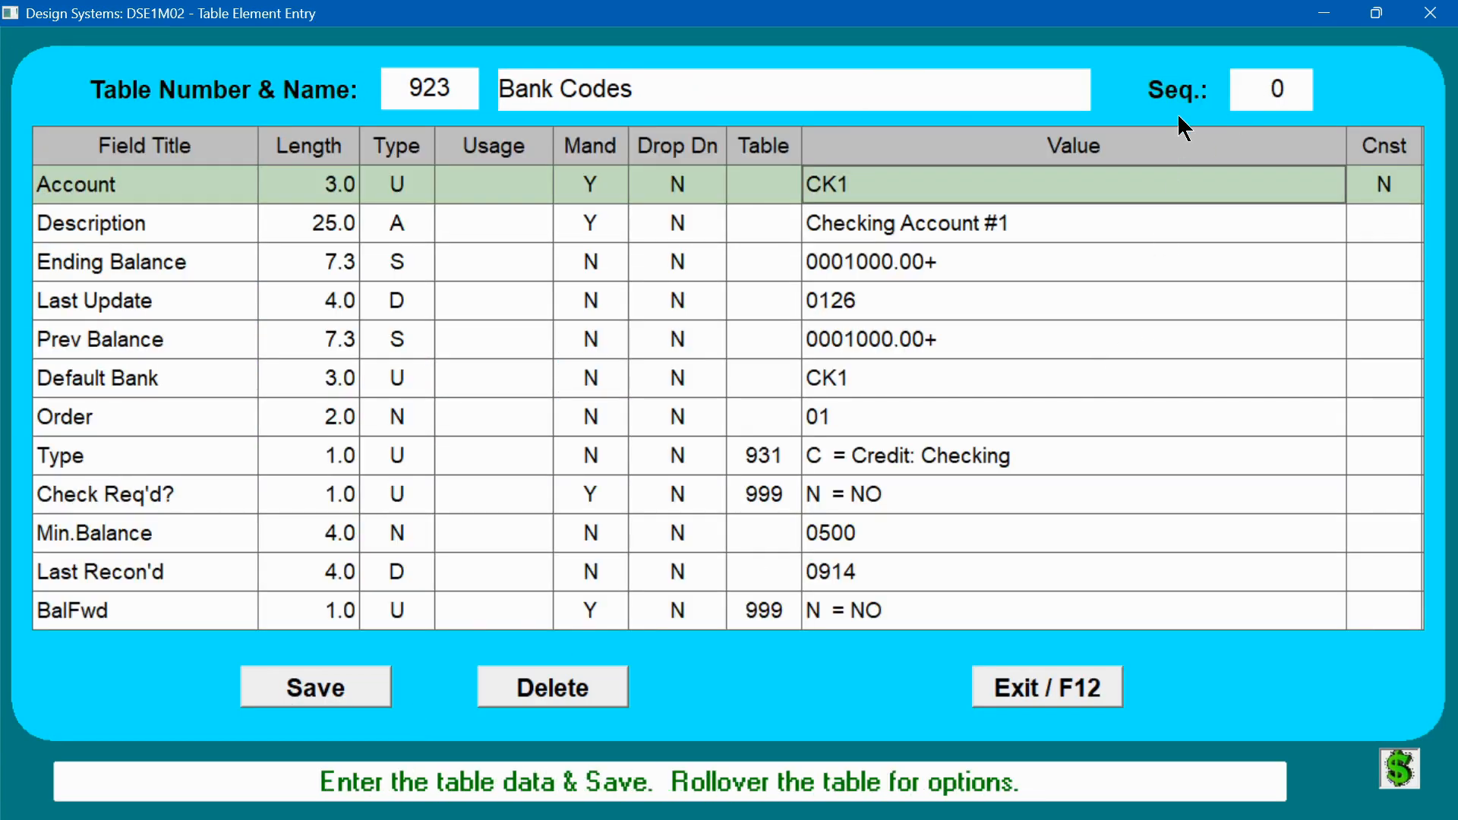
click(931, 187)
text(ybn)
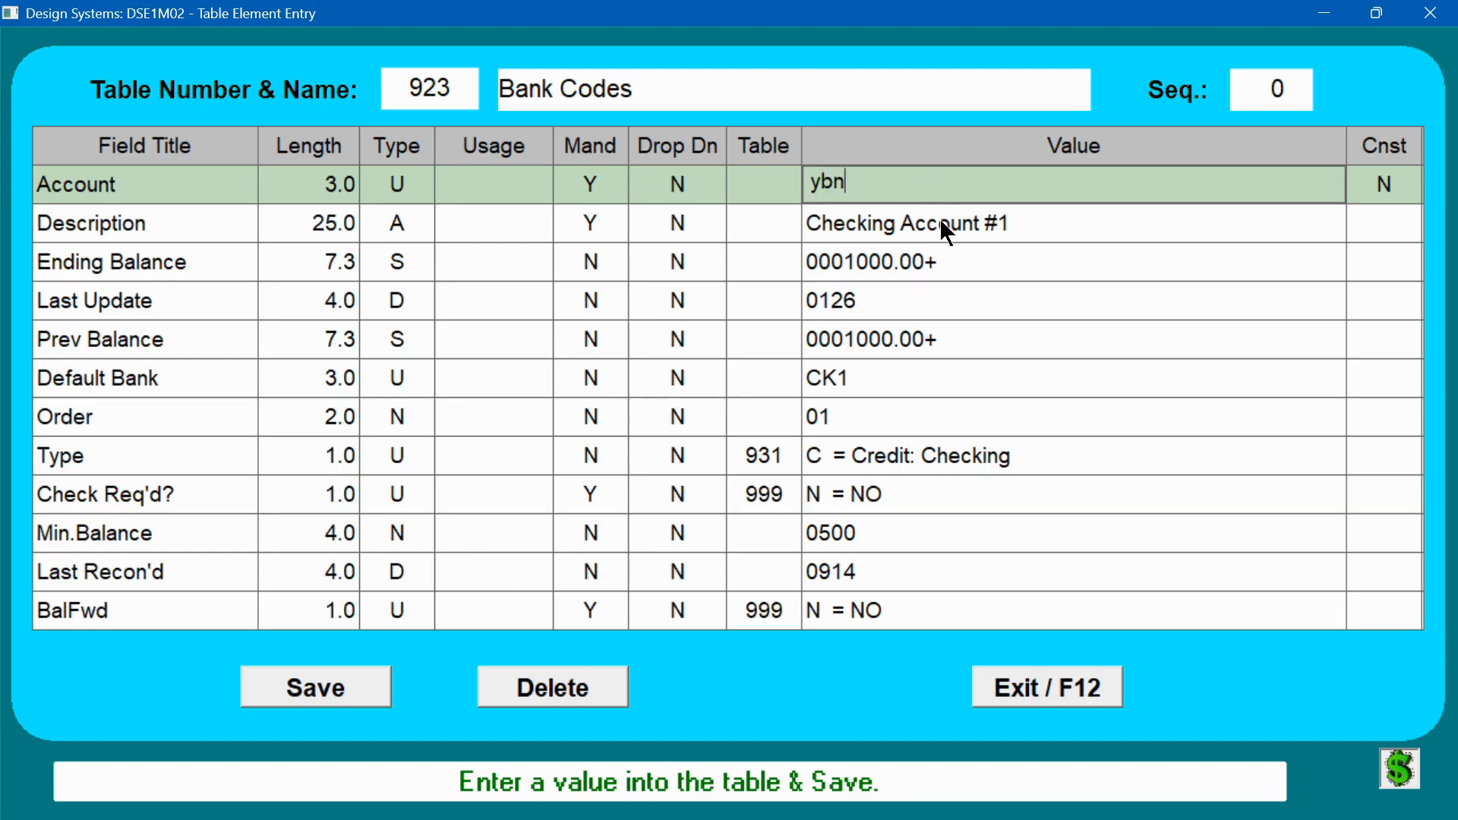
- Set the Description to Your Bank Name and the Default Bank to YBN, save the new entry, and return to the Bank Codes table
click(942, 216)
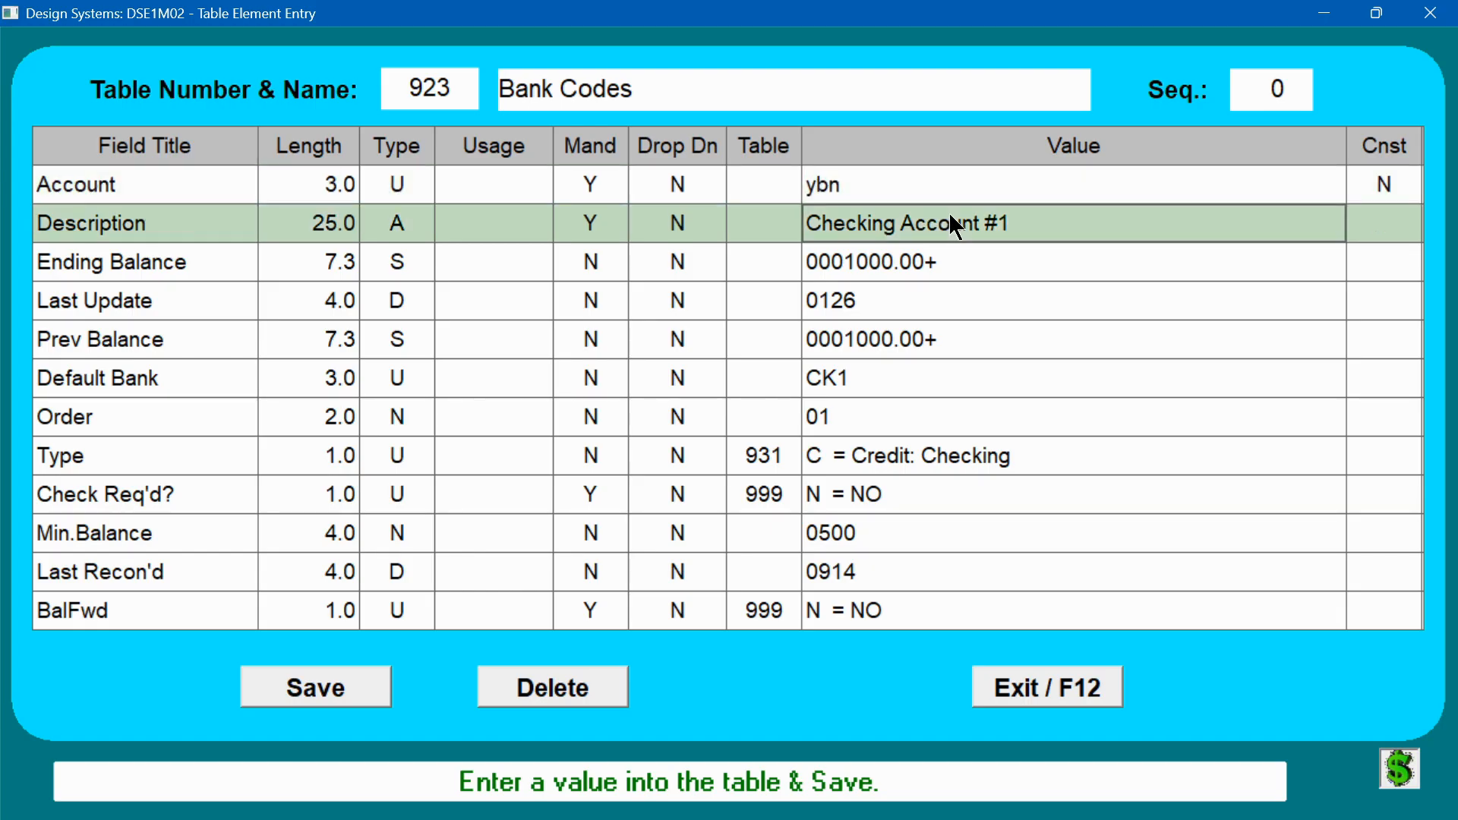
text(Your Bank Name)
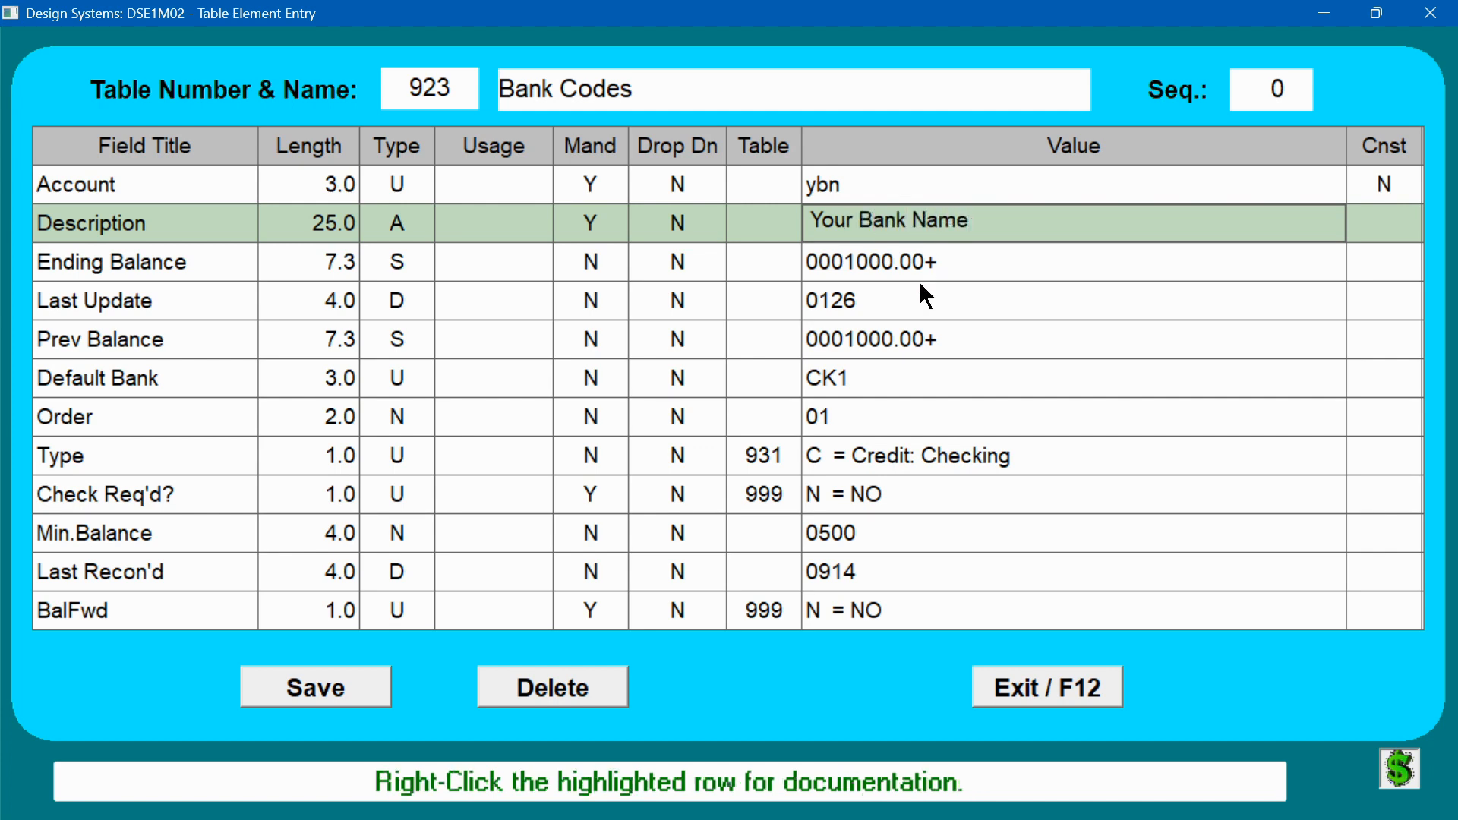
click(877, 375)
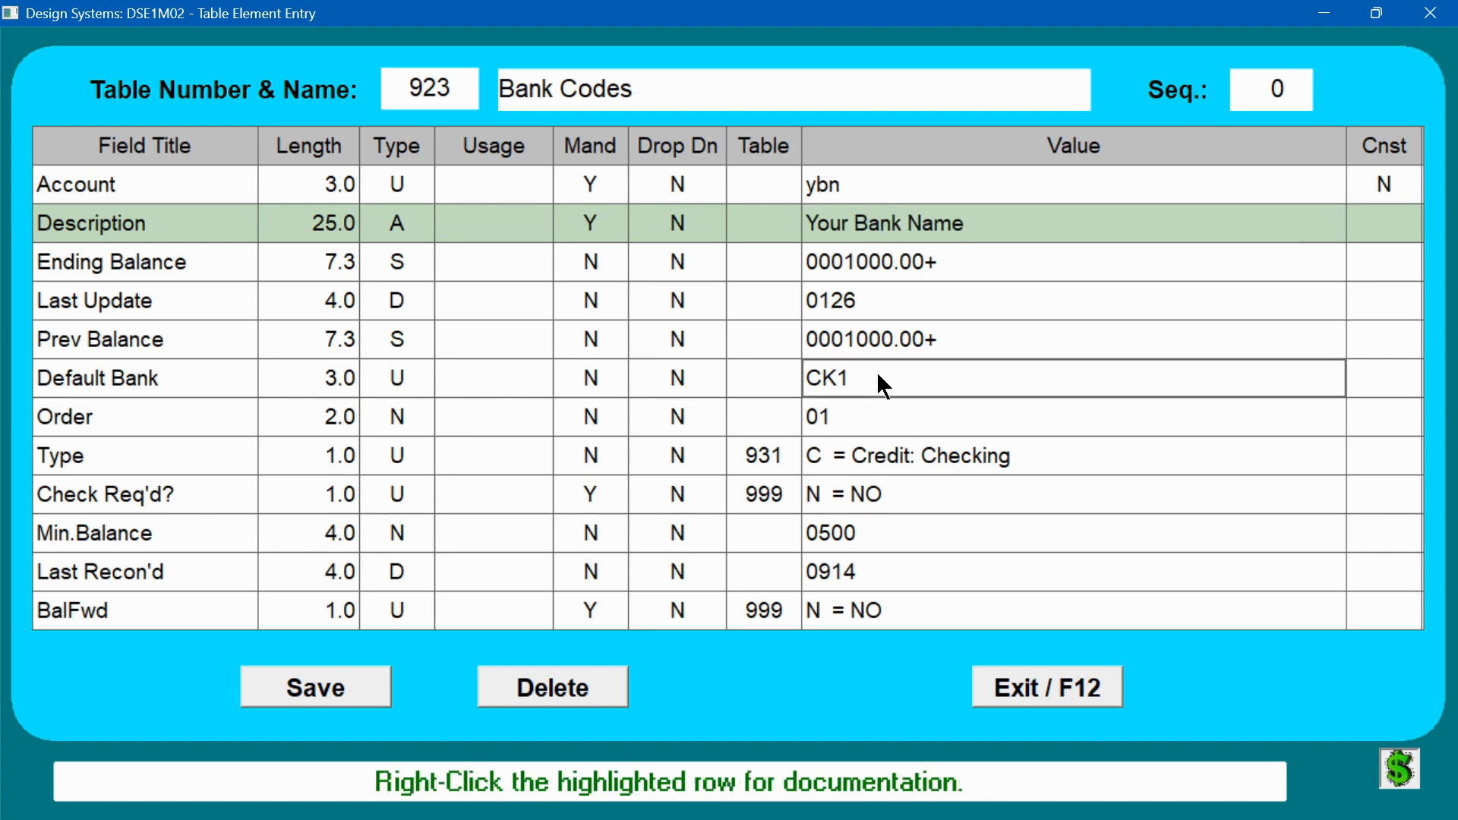
text(ybn)
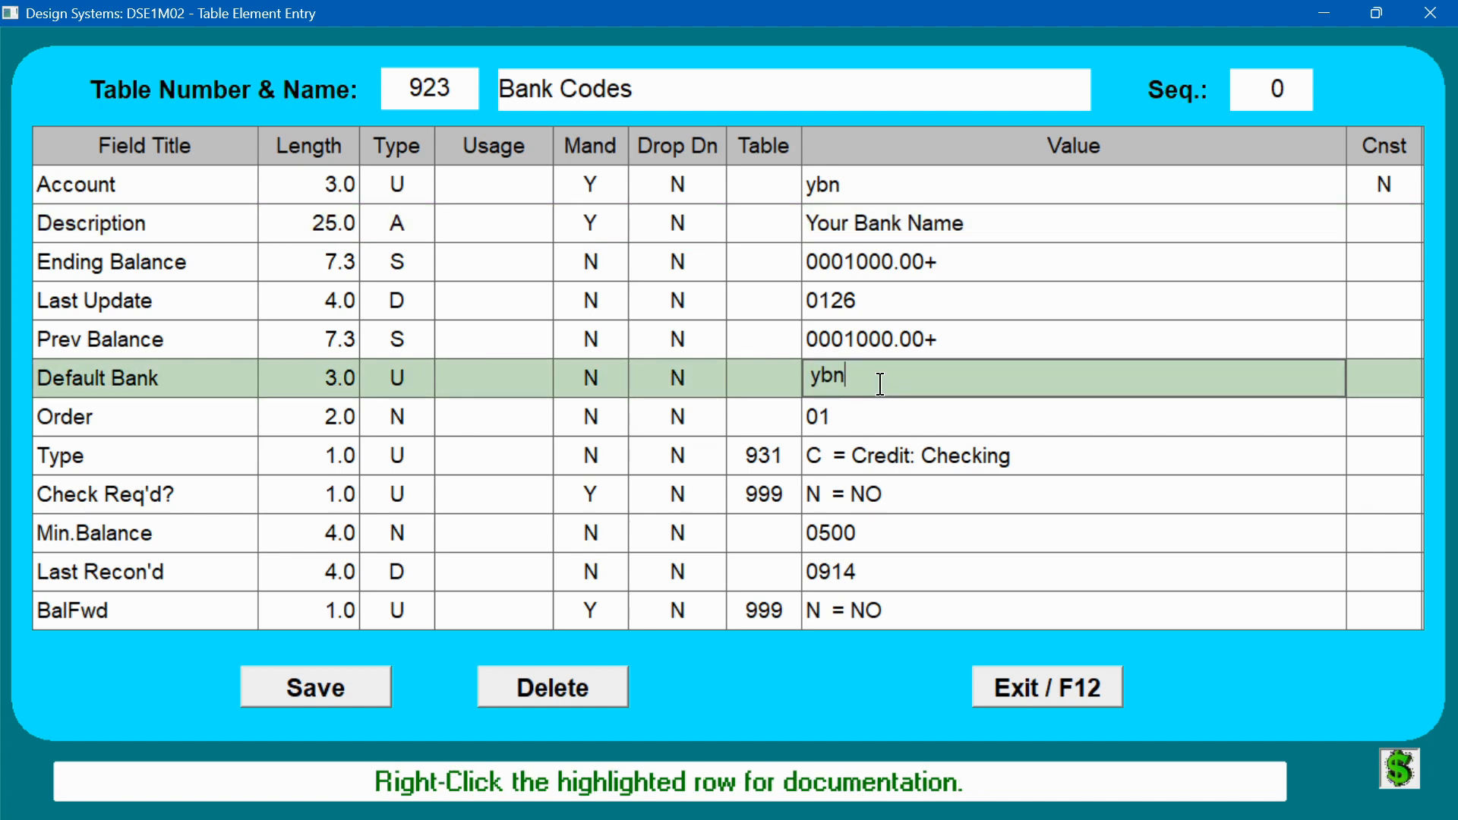
key(Return)
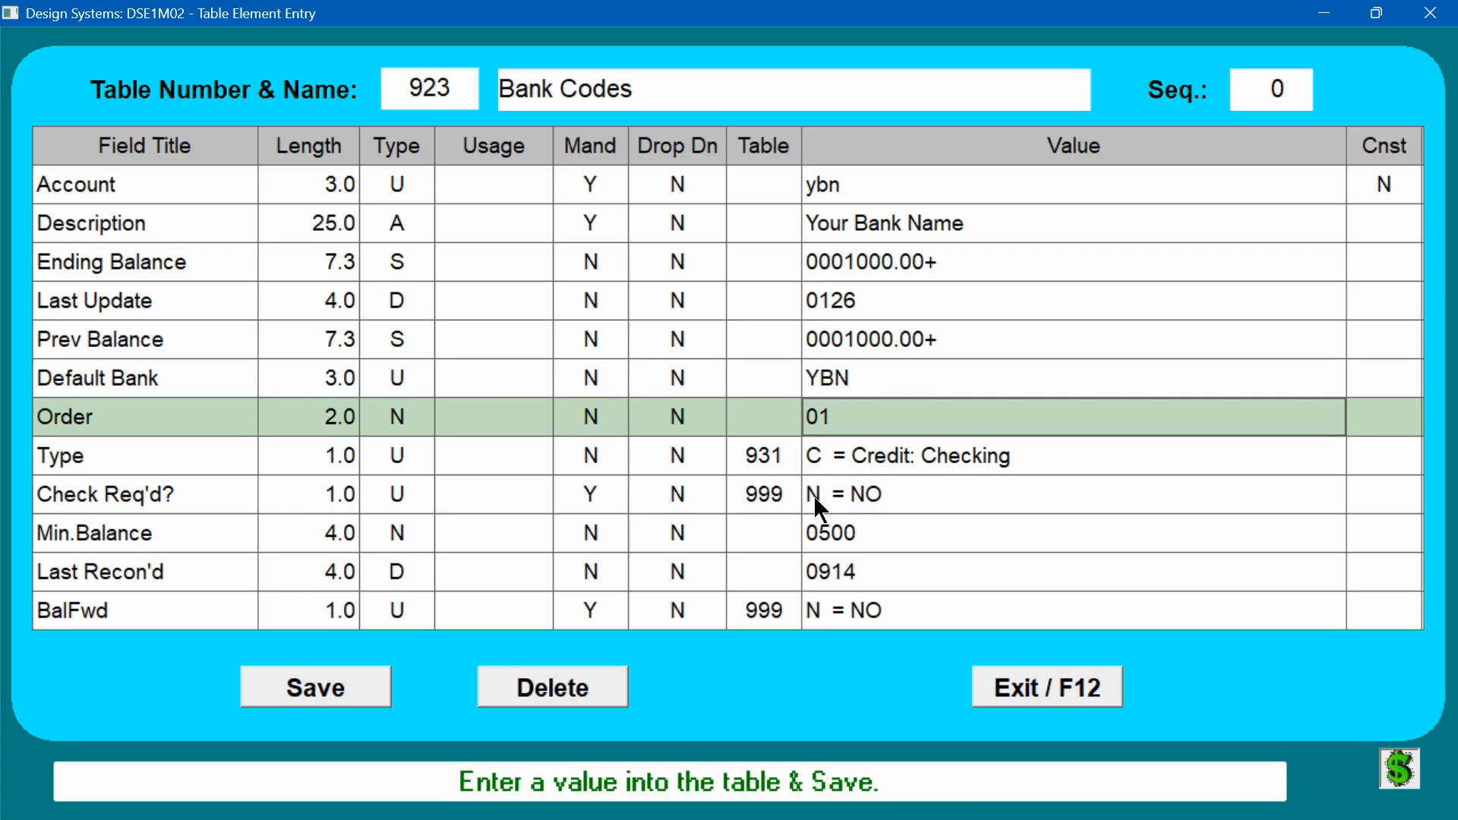
click(349, 679)
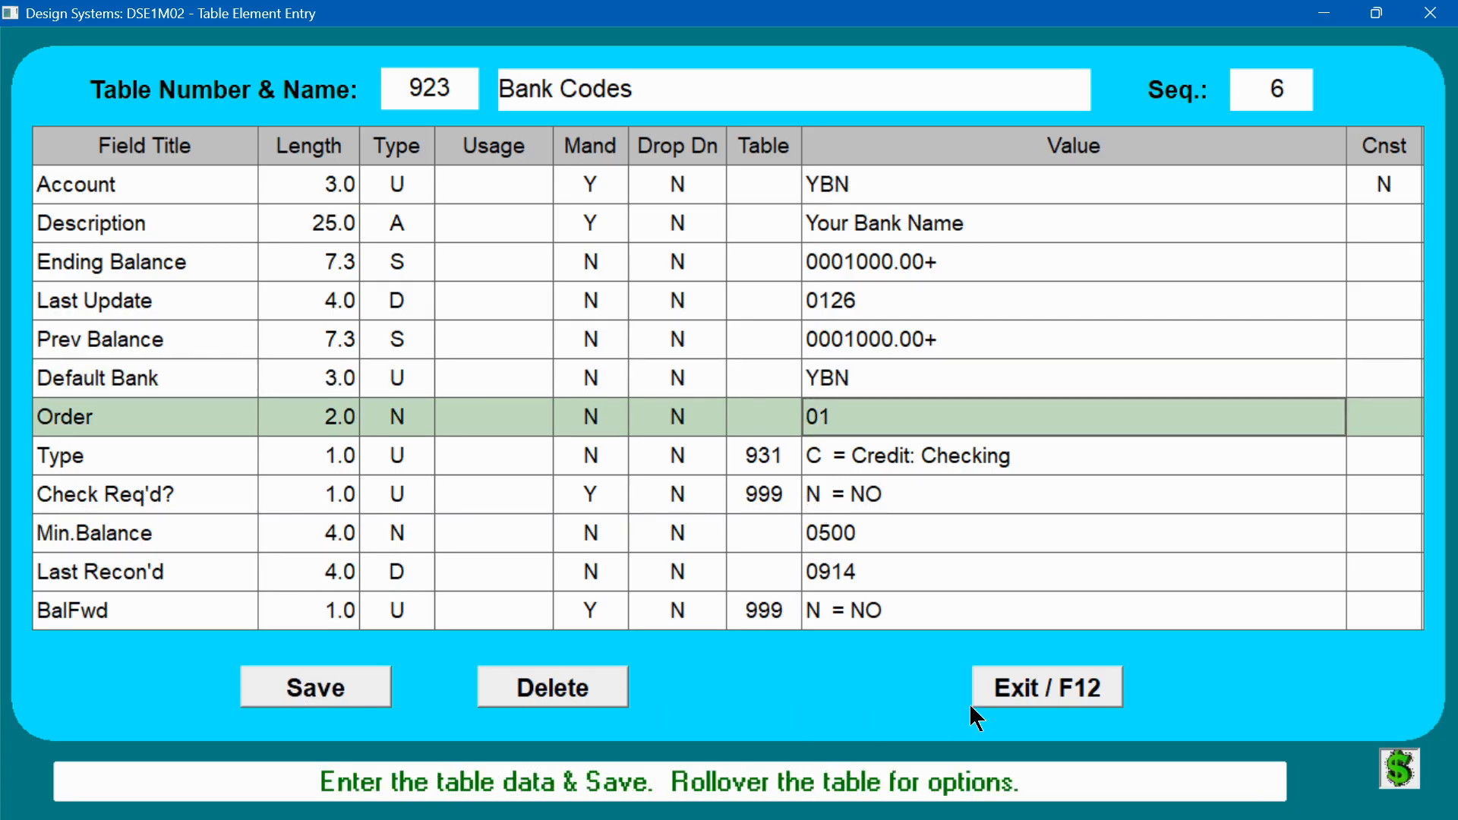
click(1049, 683)
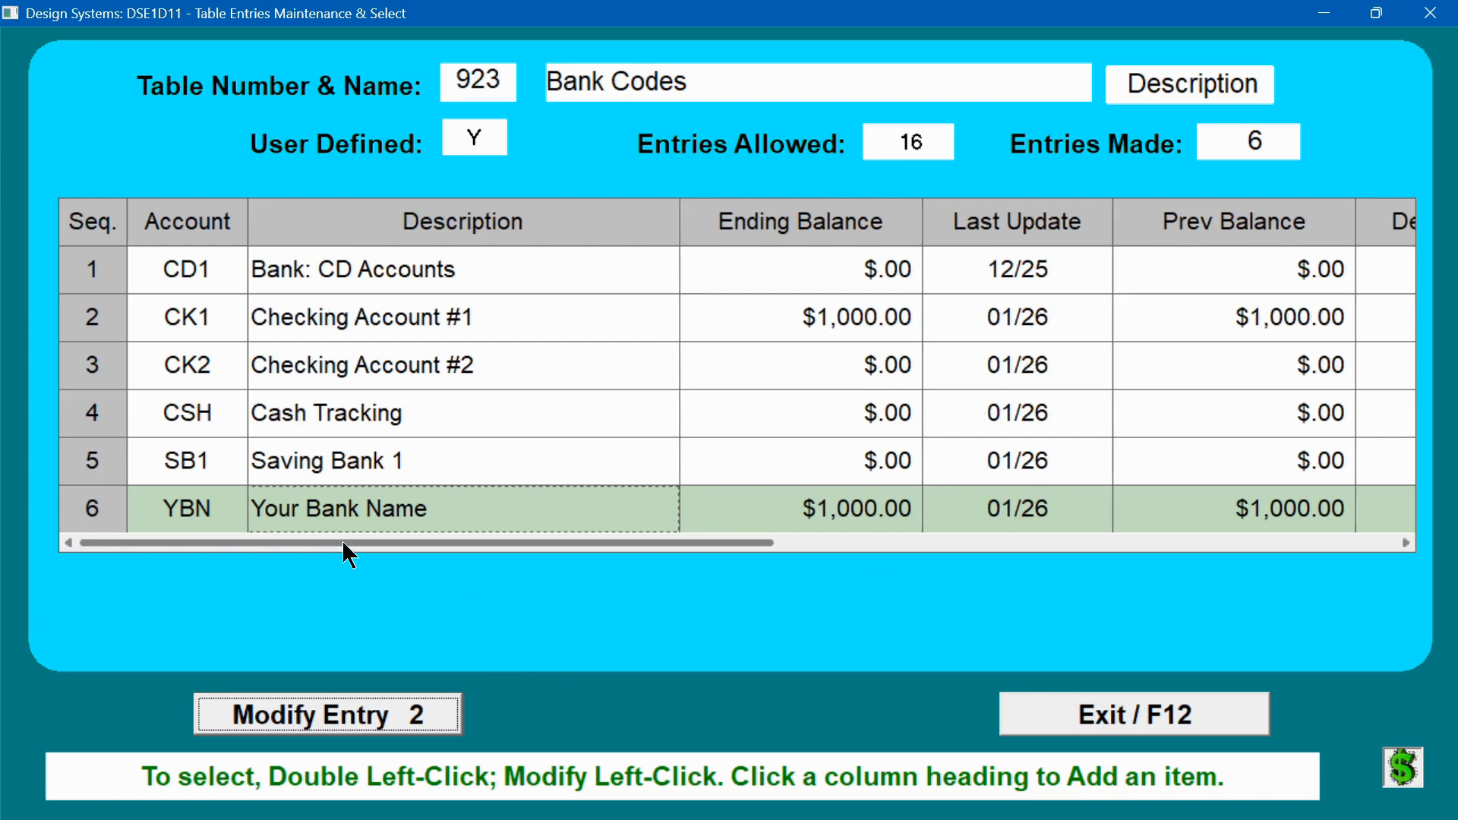
- Set the Order of the CK1 Checking Account #1 entry to 99 and save it
drag(341, 540, 780, 548)
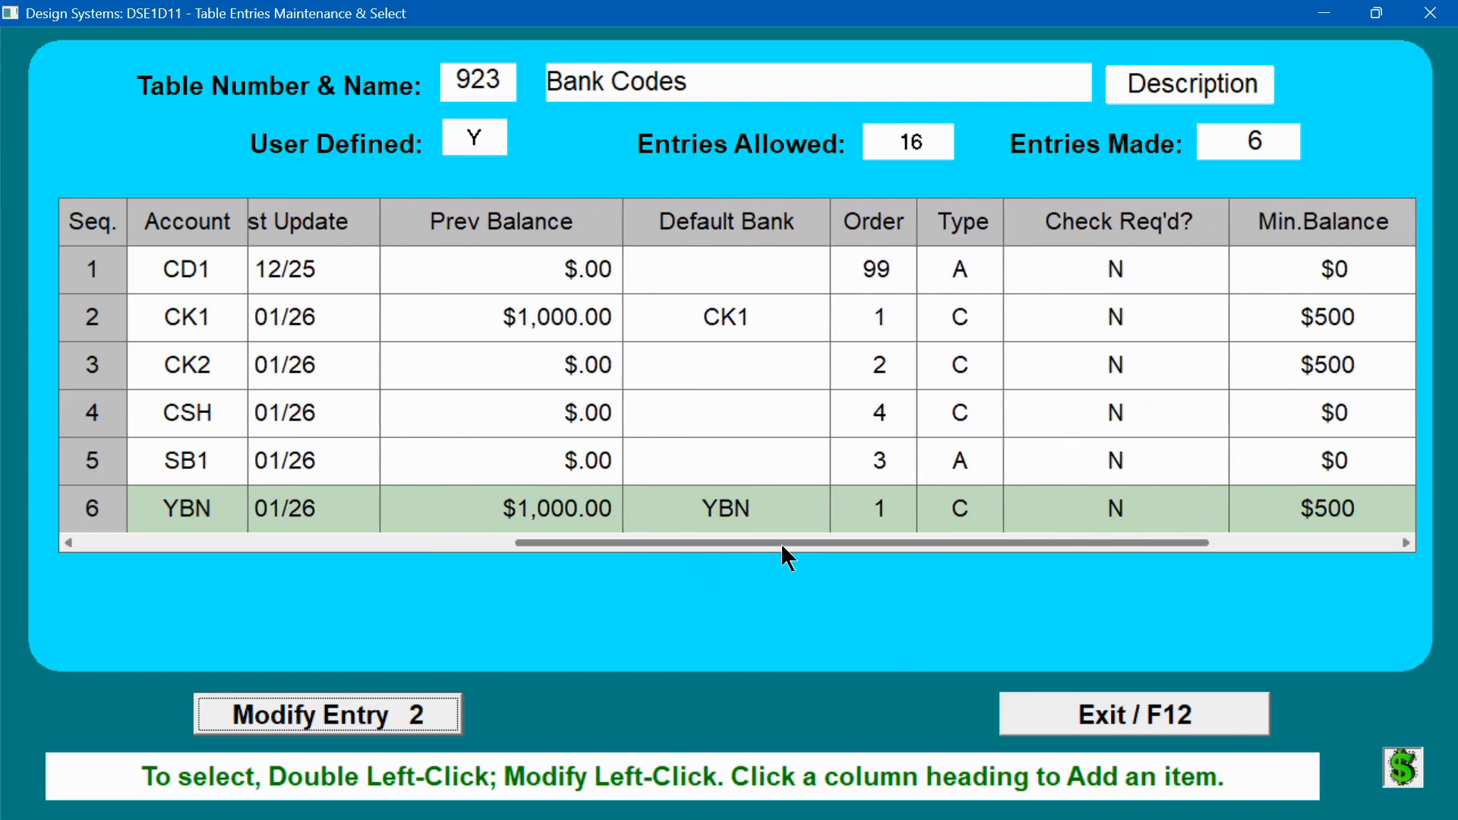
click(878, 308)
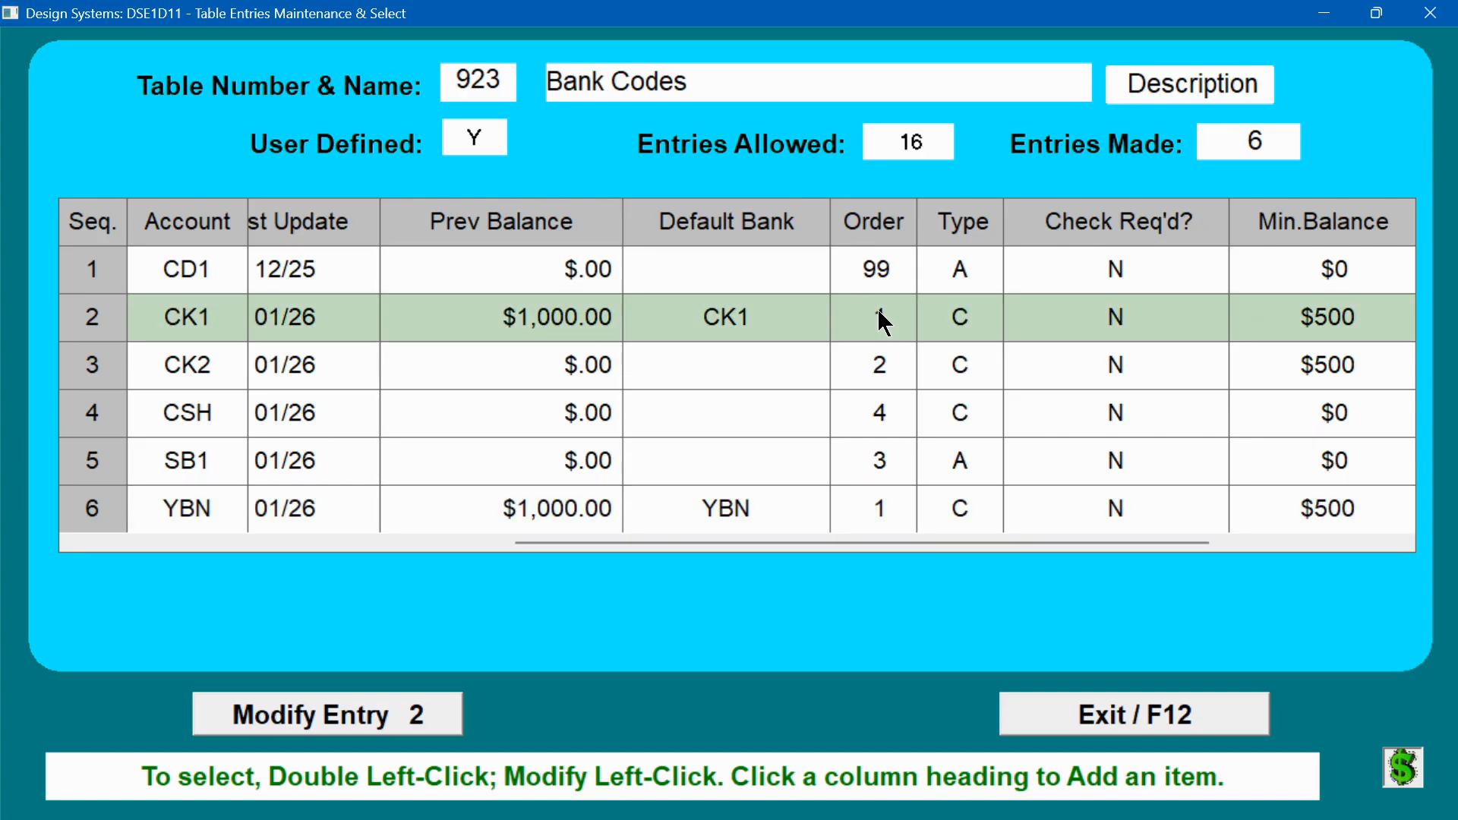
click(319, 718)
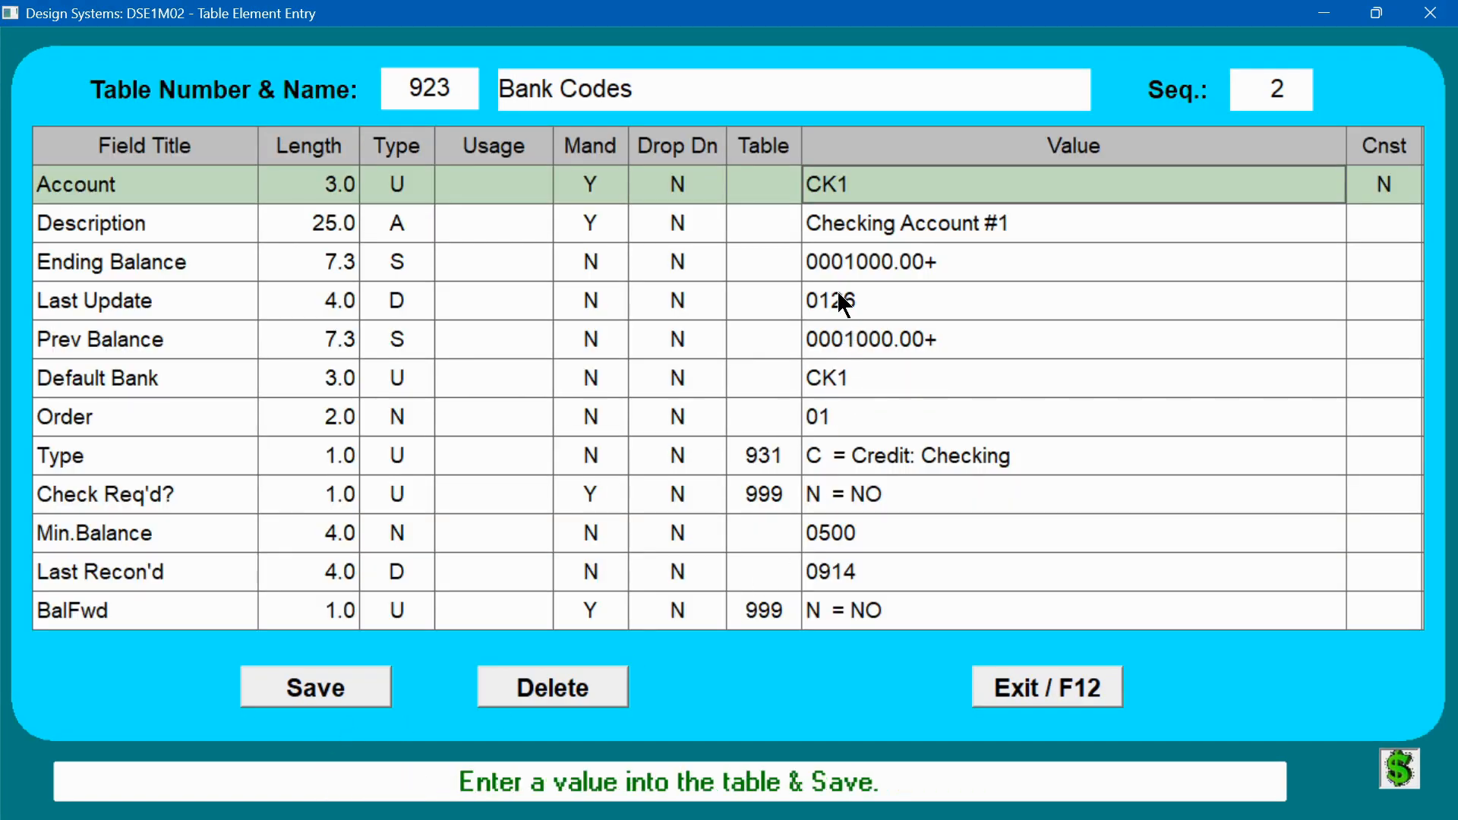
click(823, 423)
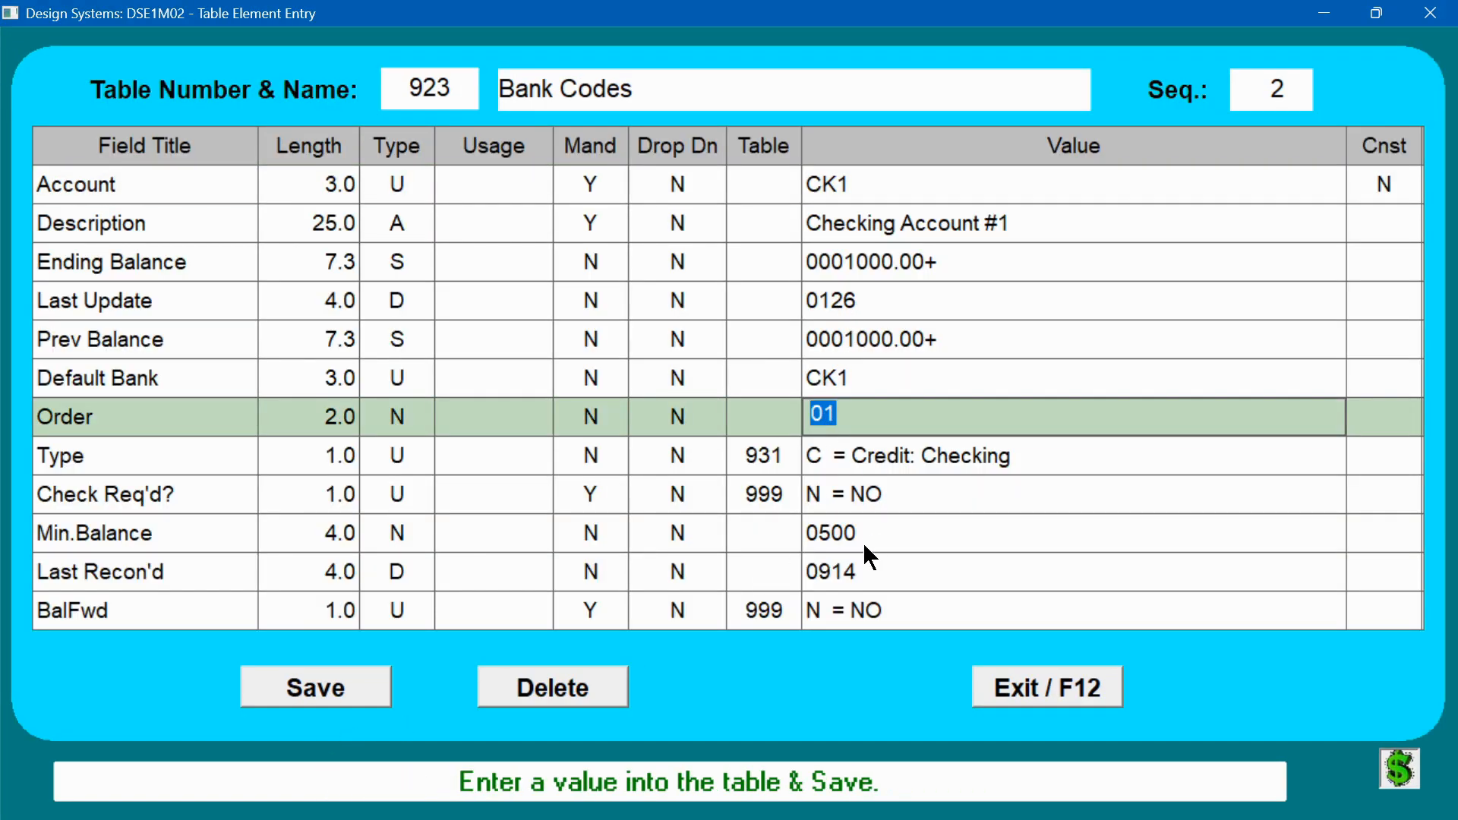
text(99)
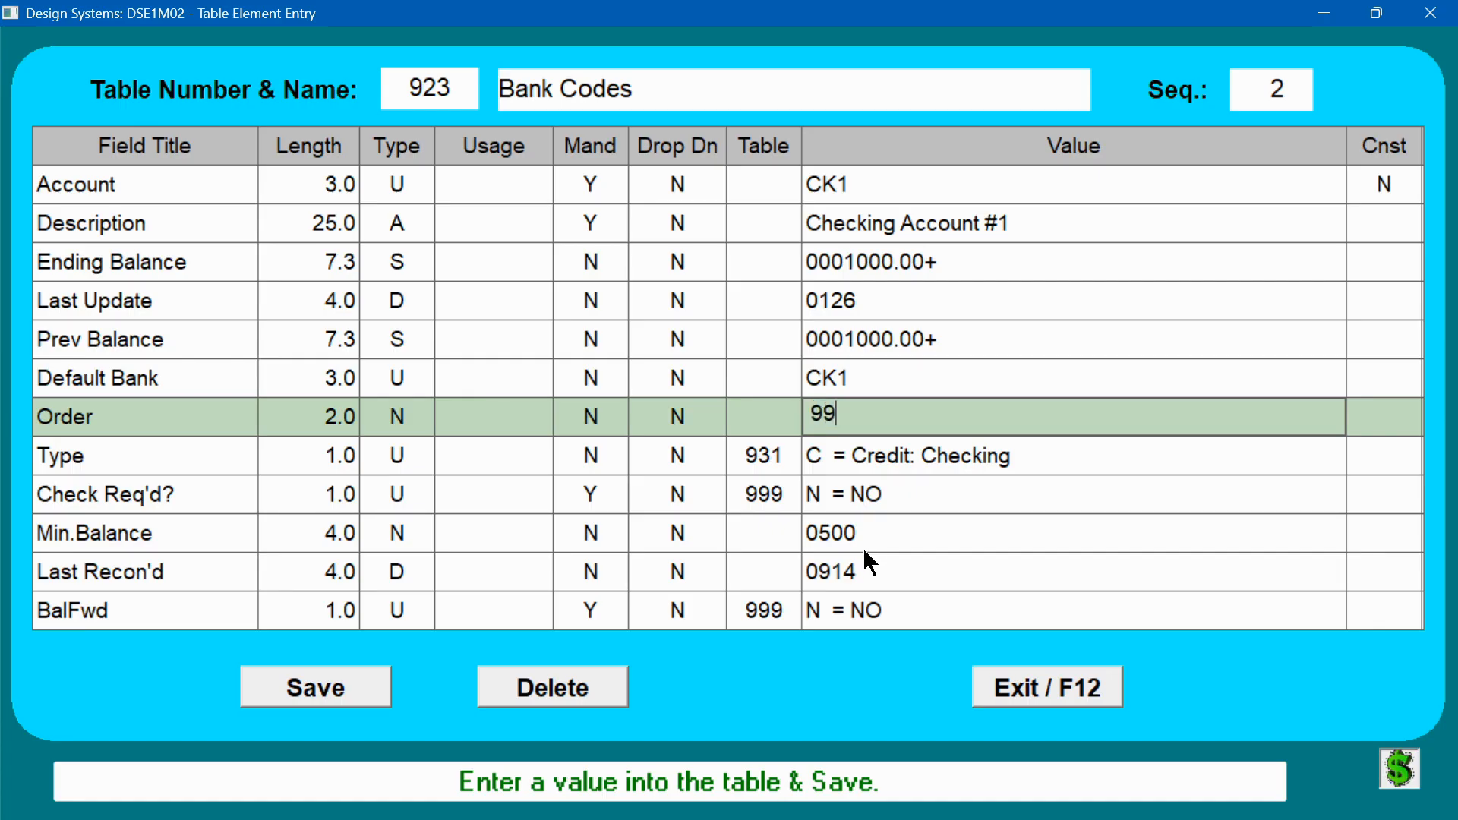
click(332, 685)
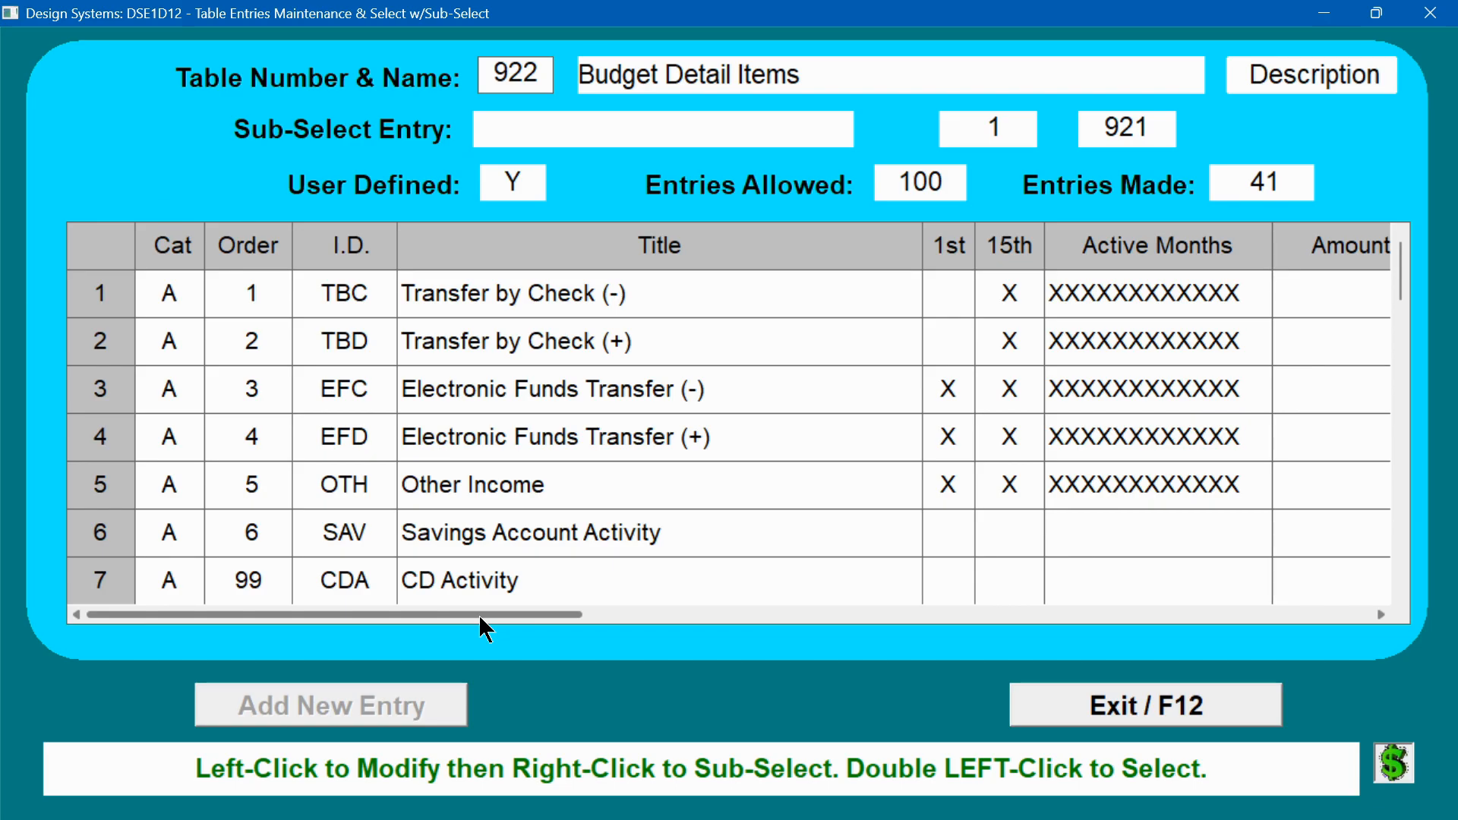
- Sub-select the entries of table 922, Budget Detail Items, using M
drag(482, 619, 359, 637)
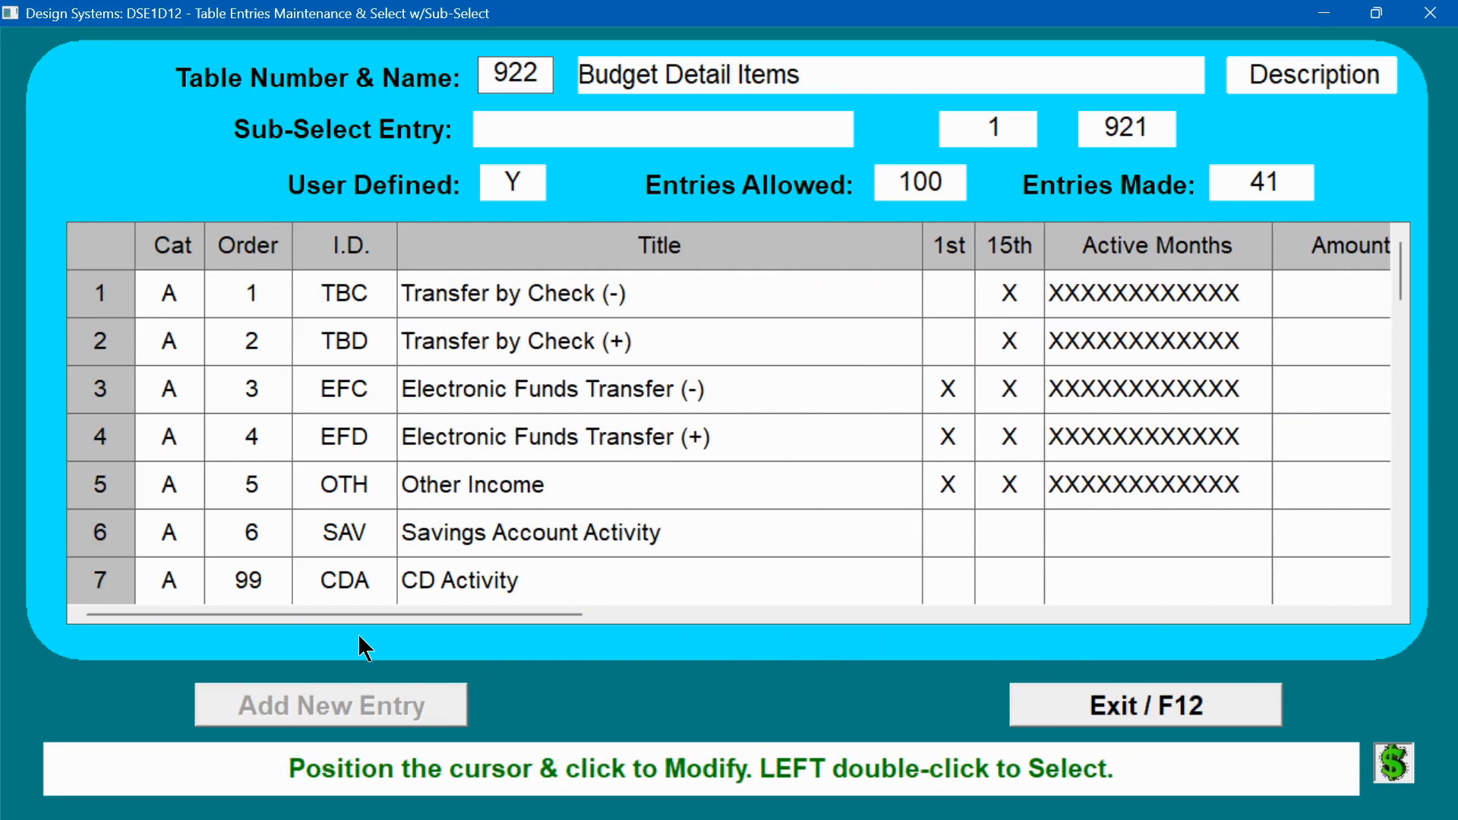
text(M)
key(Return)
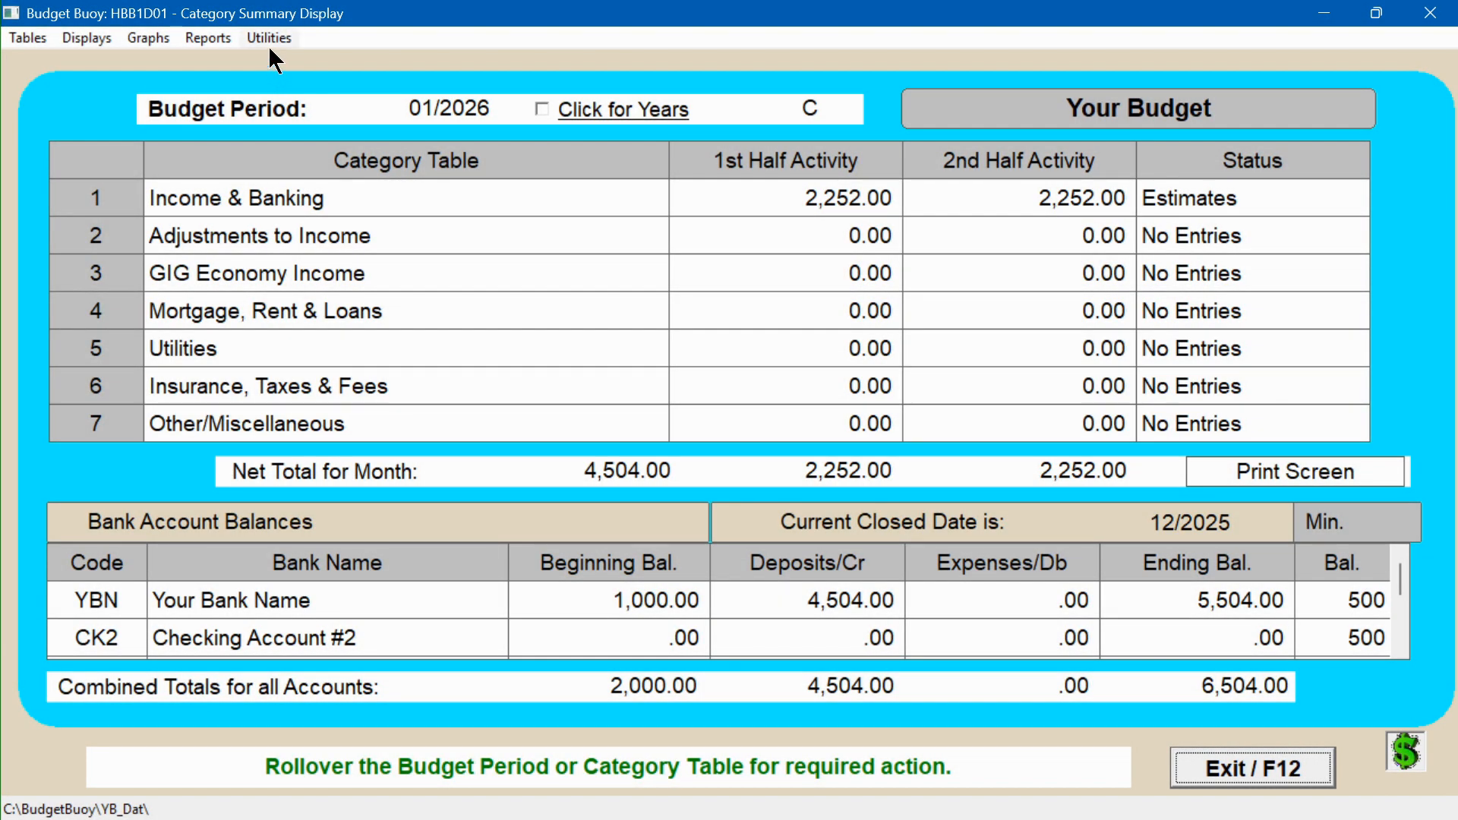
- Review the entry usage and counts for table 923, Bank Codes, and return to the category summary
click(269, 37)
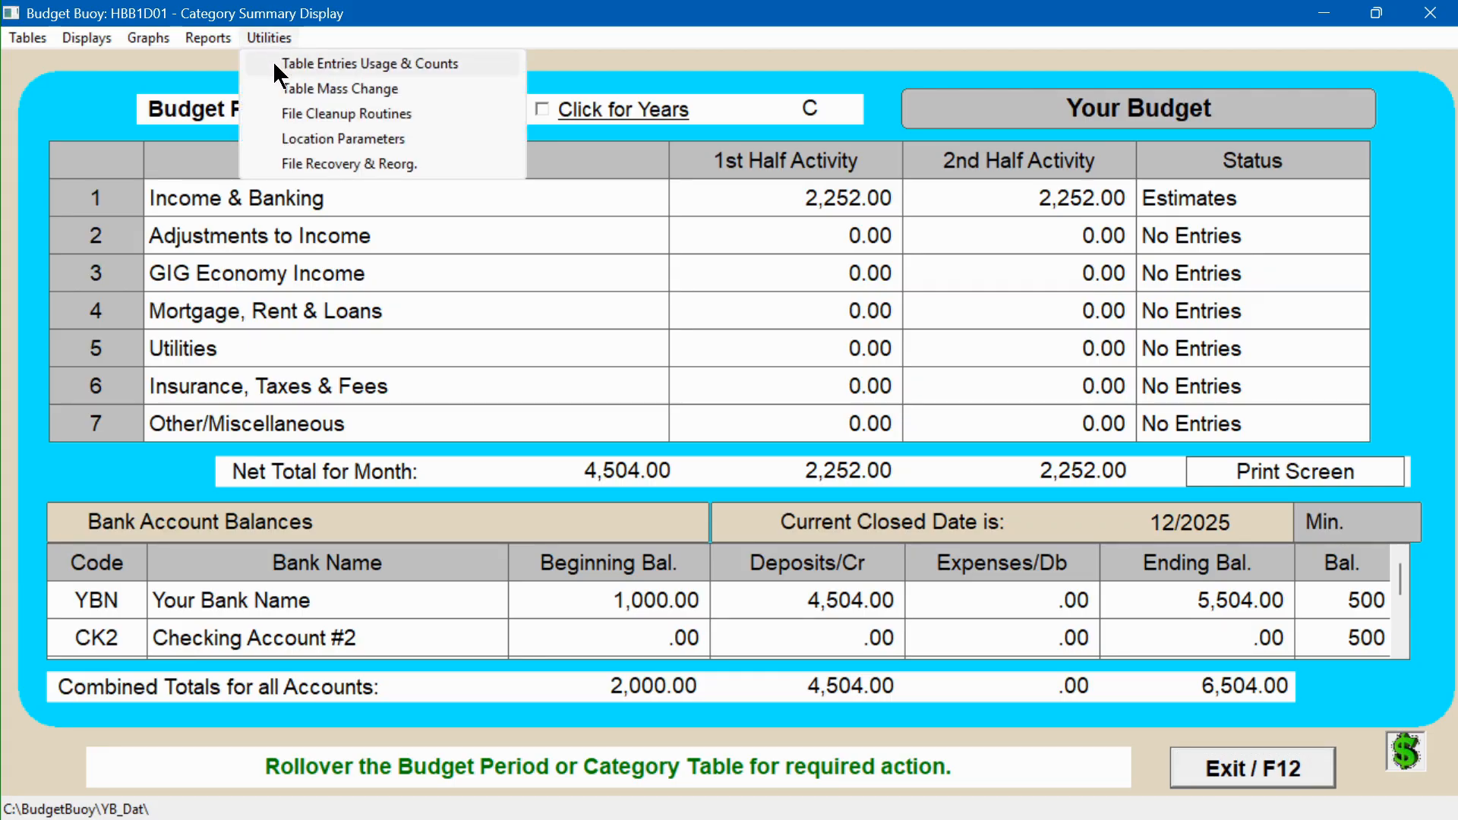
click(274, 64)
text(923)
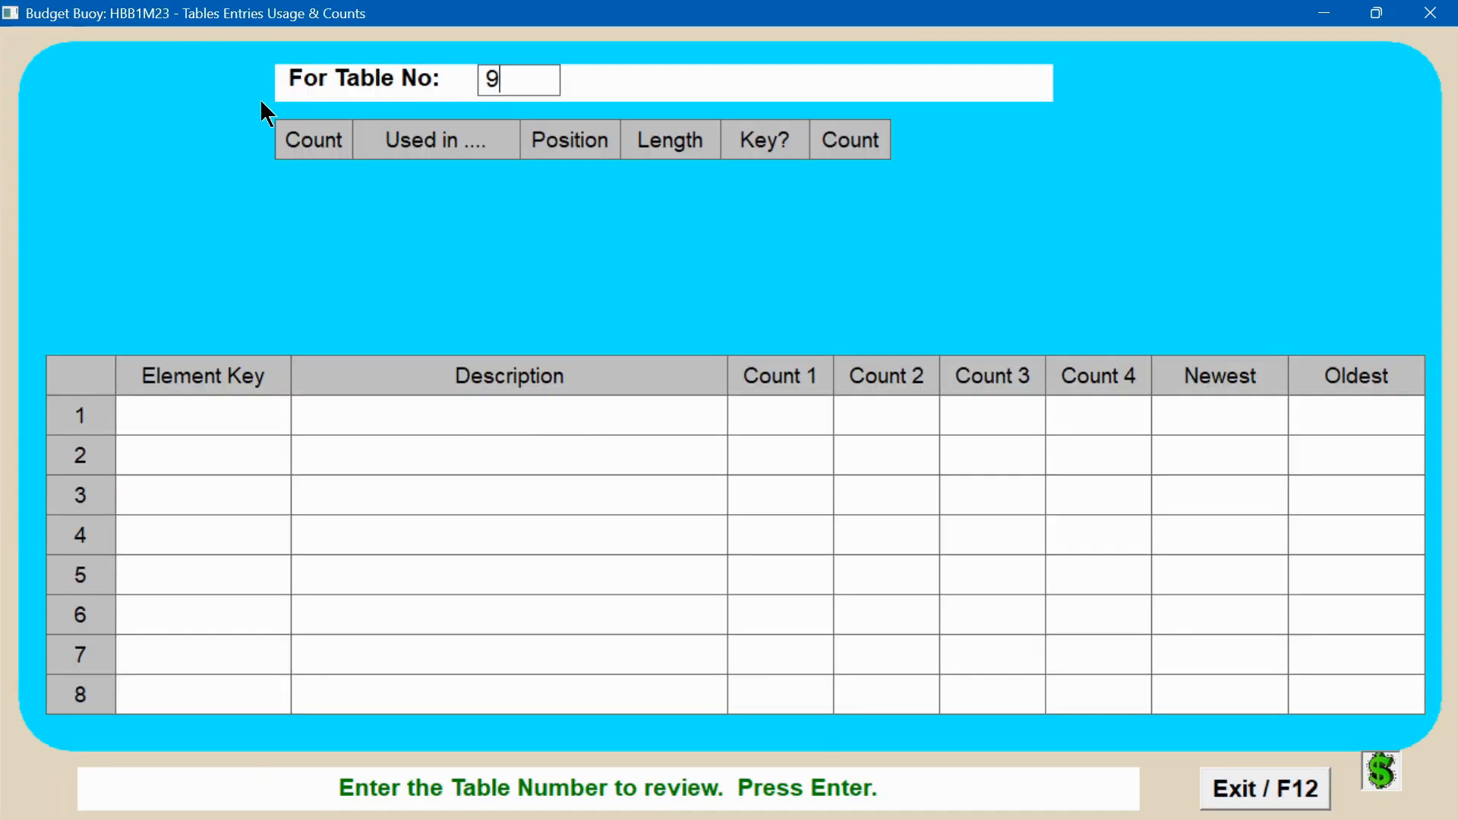
key(Return)
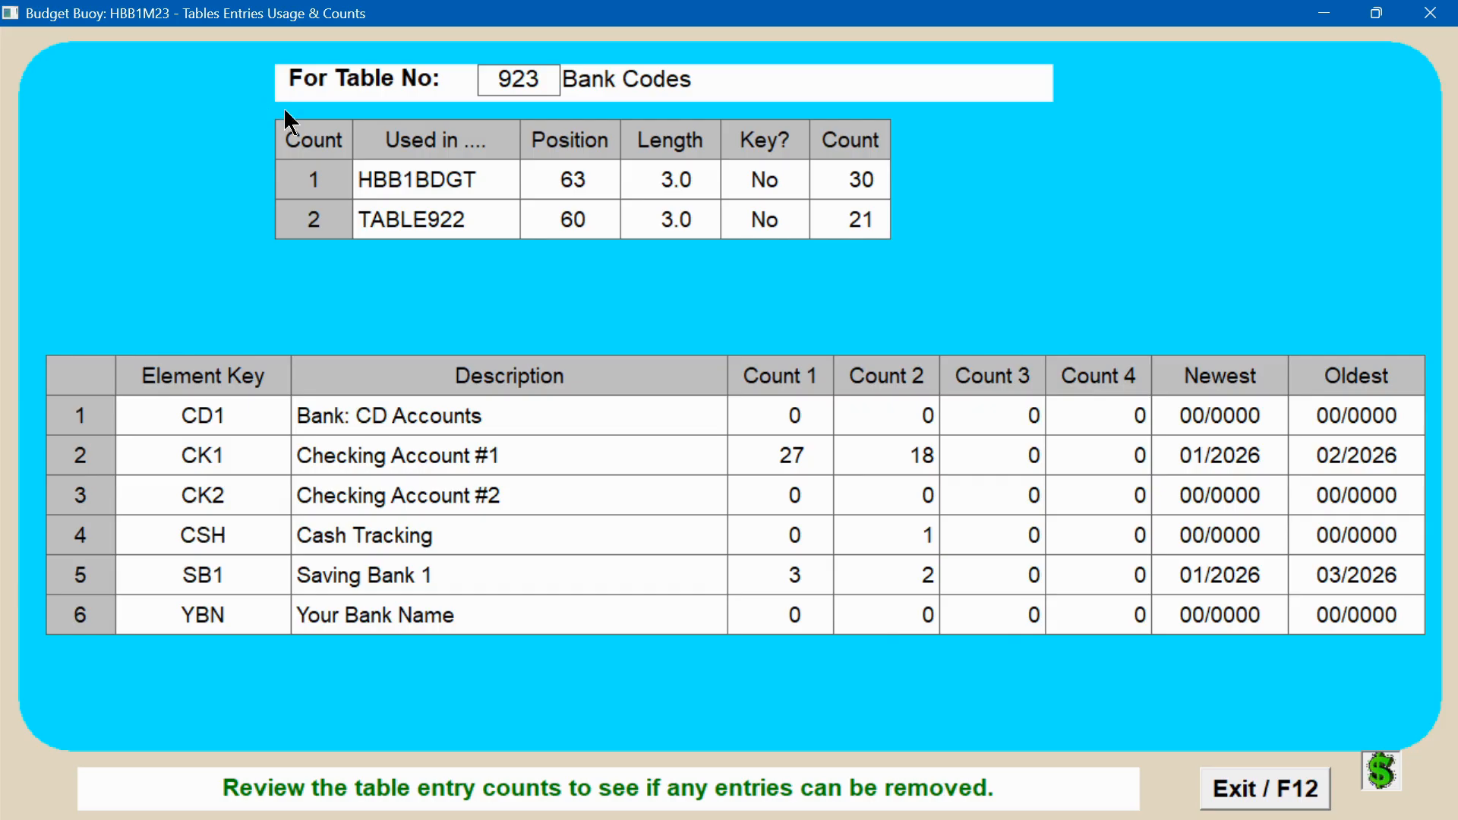
click(1292, 791)
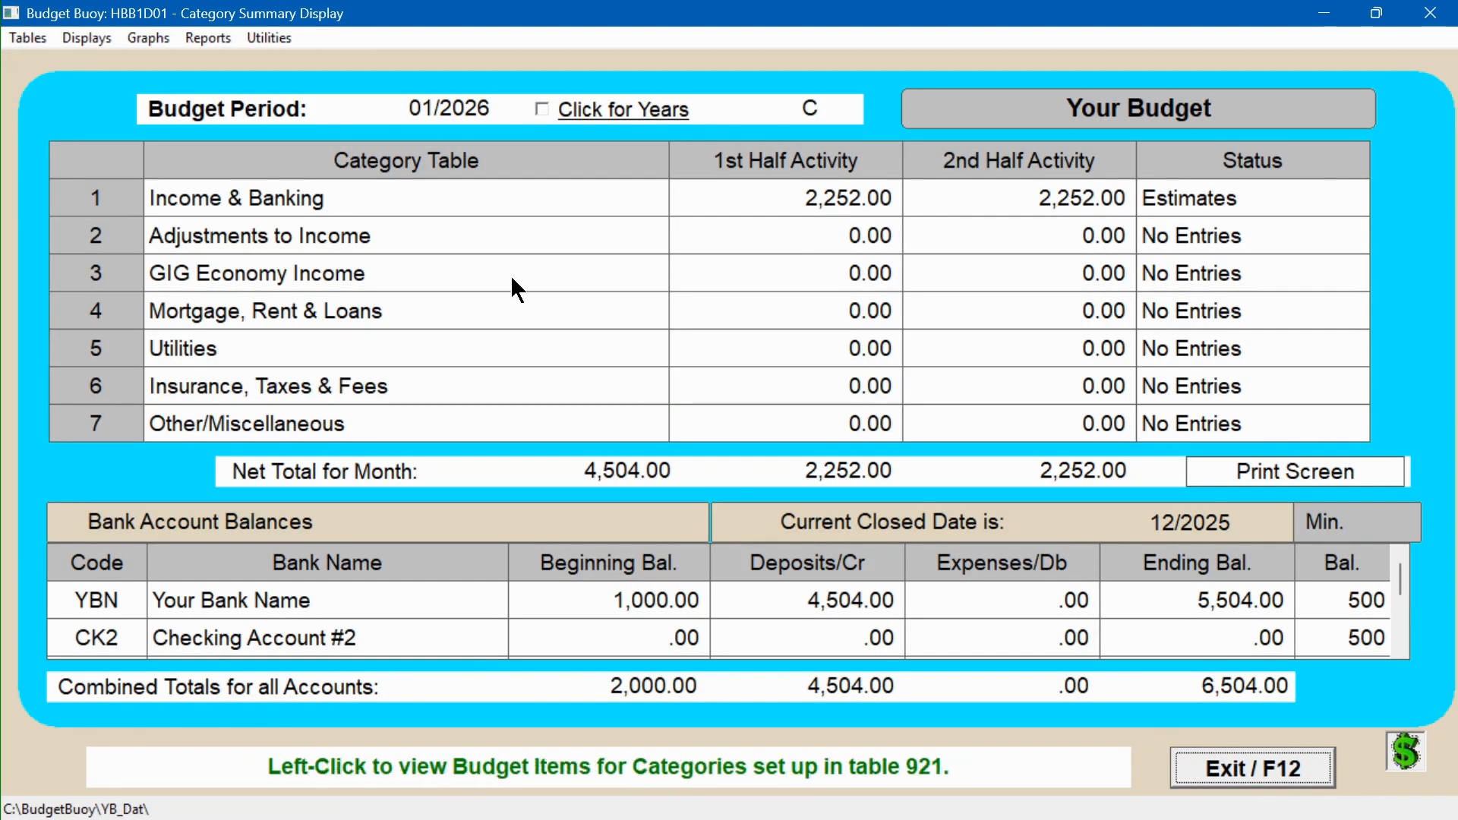
- Set up a Table Mass Change for table 923 with CK1, Checking Account #1, as the entry to change
click(270, 37)
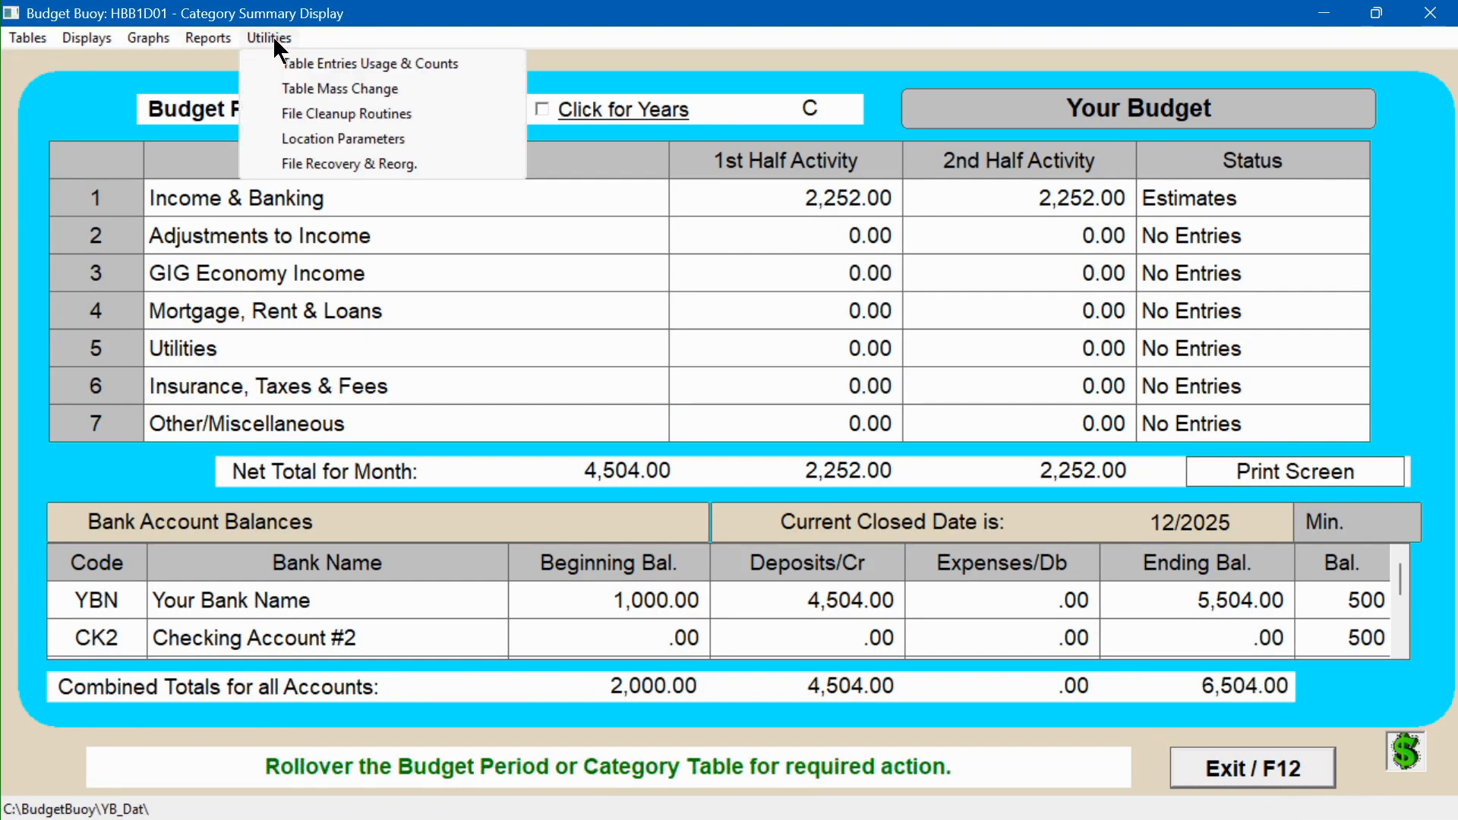
click(310, 88)
text(923)
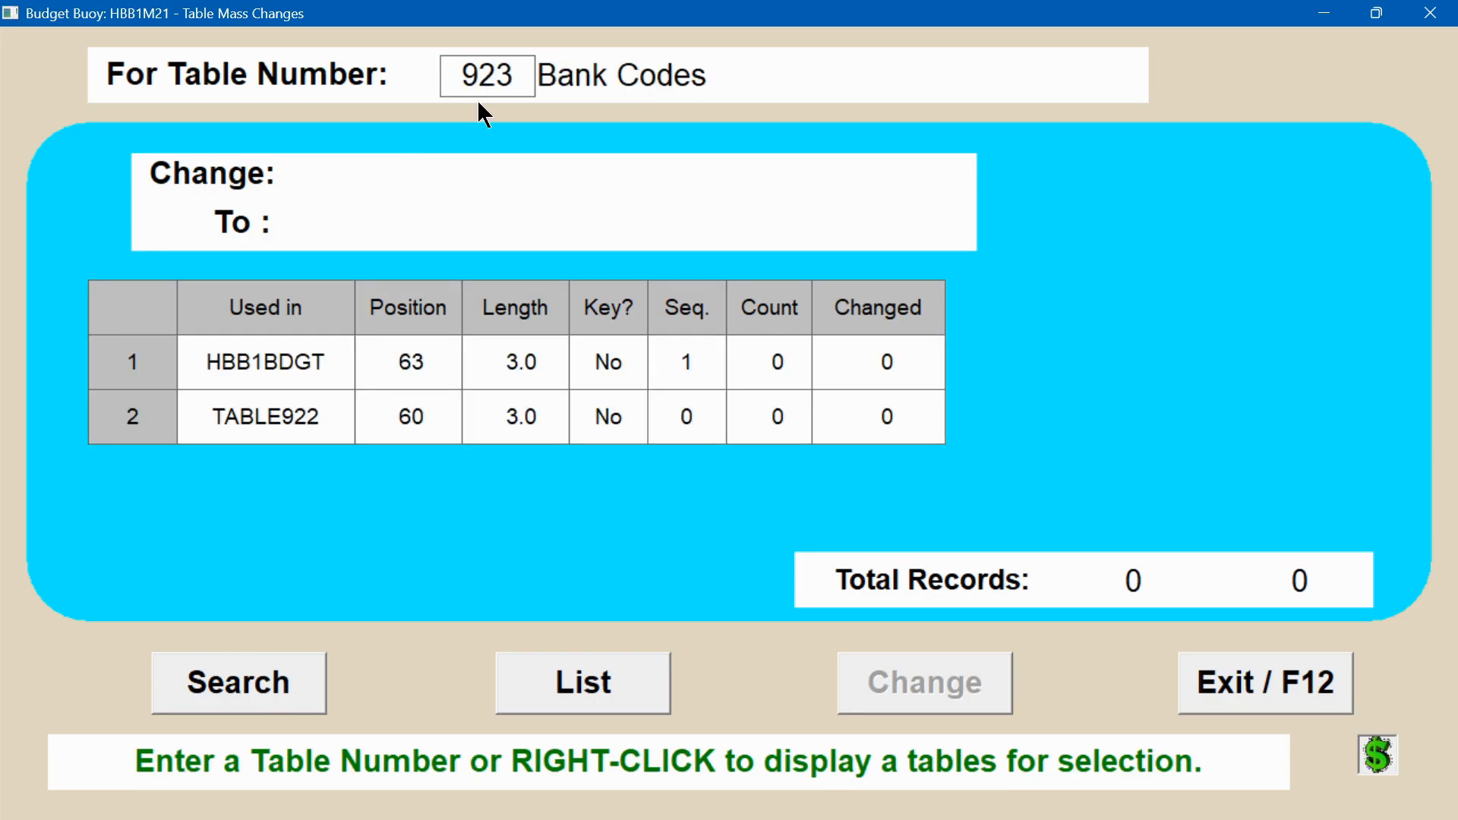
key(Return)
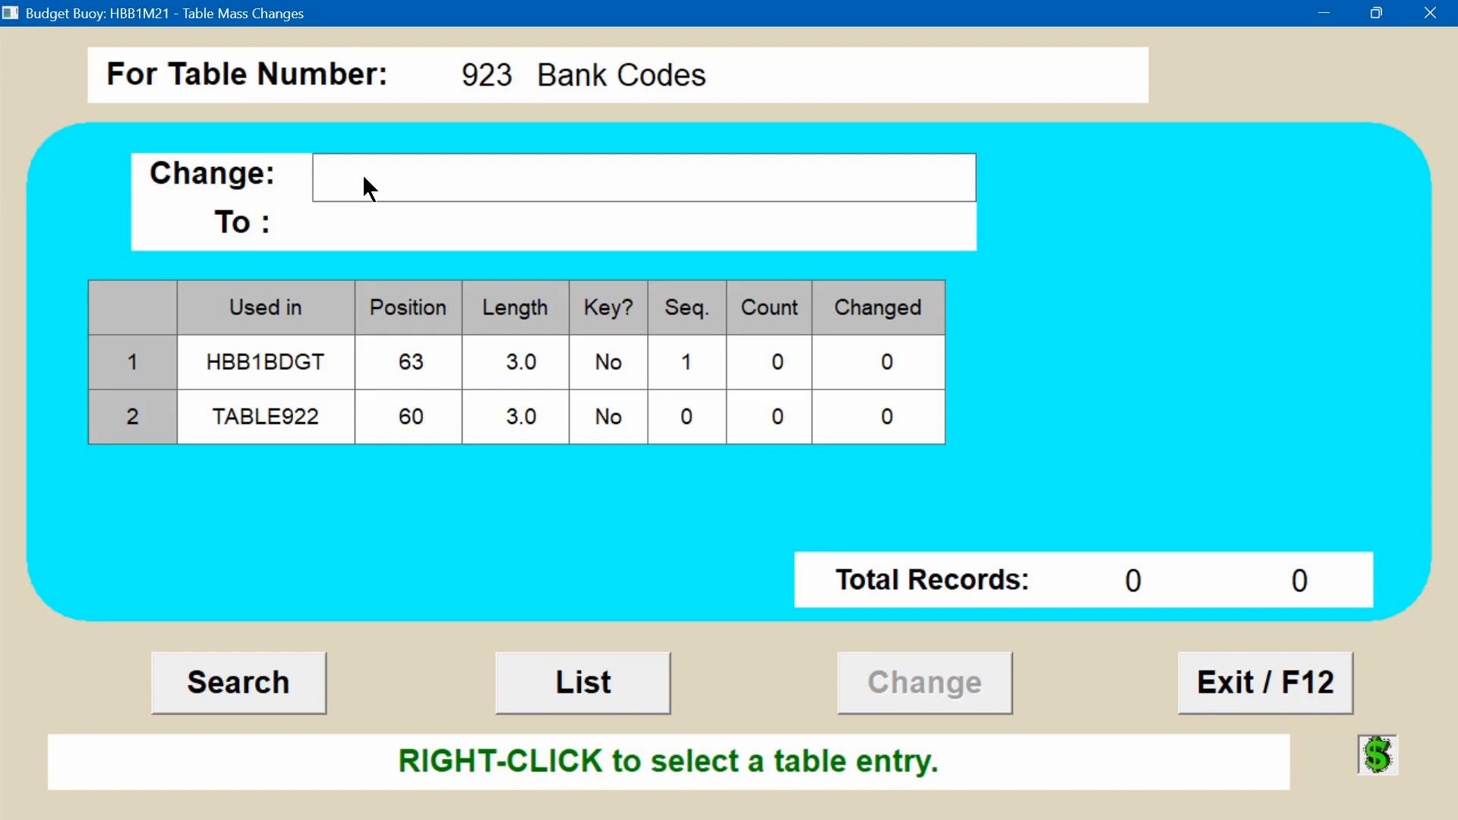
right_click(364, 180)
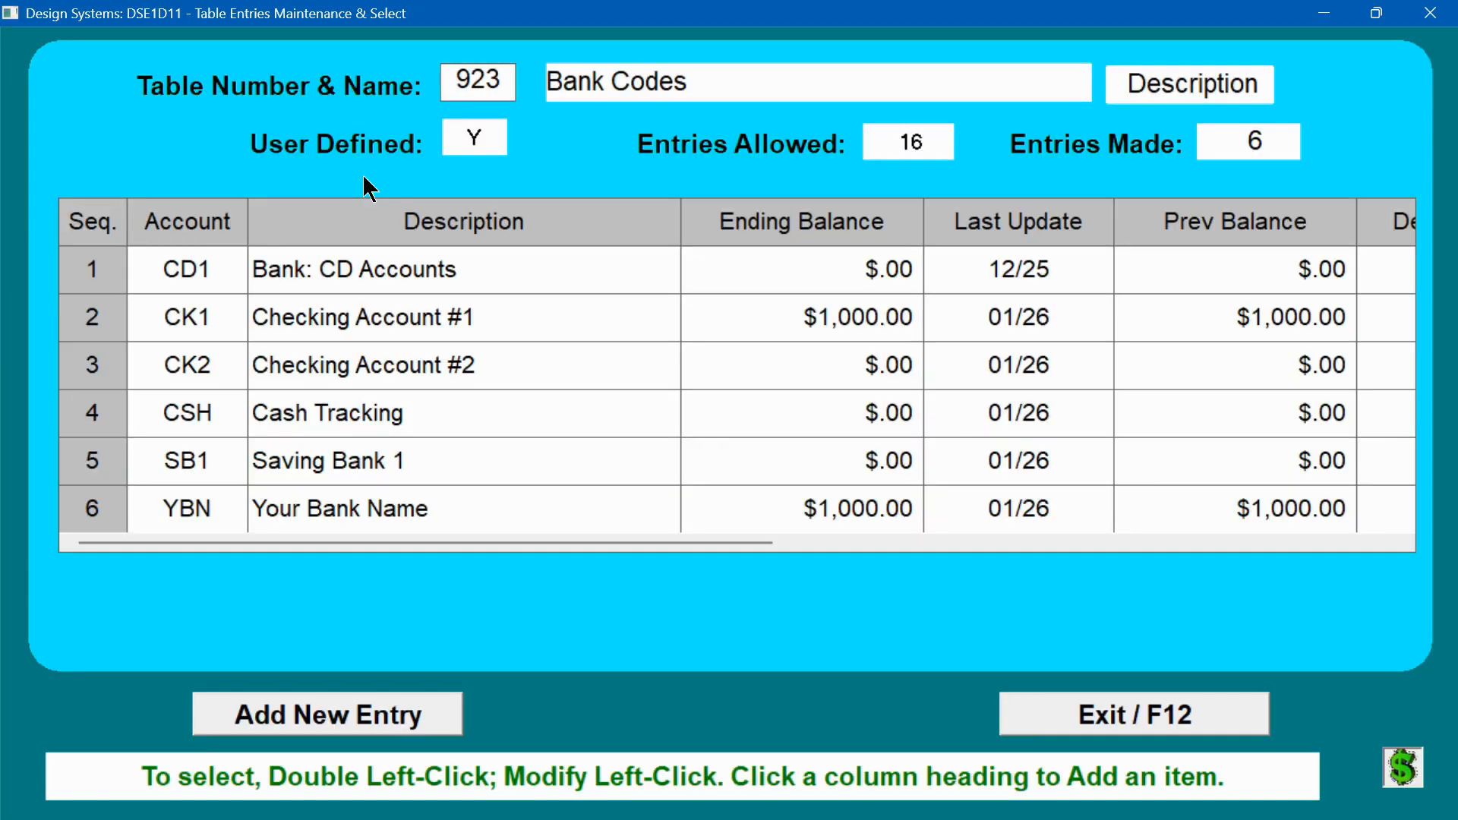
click(190, 310)
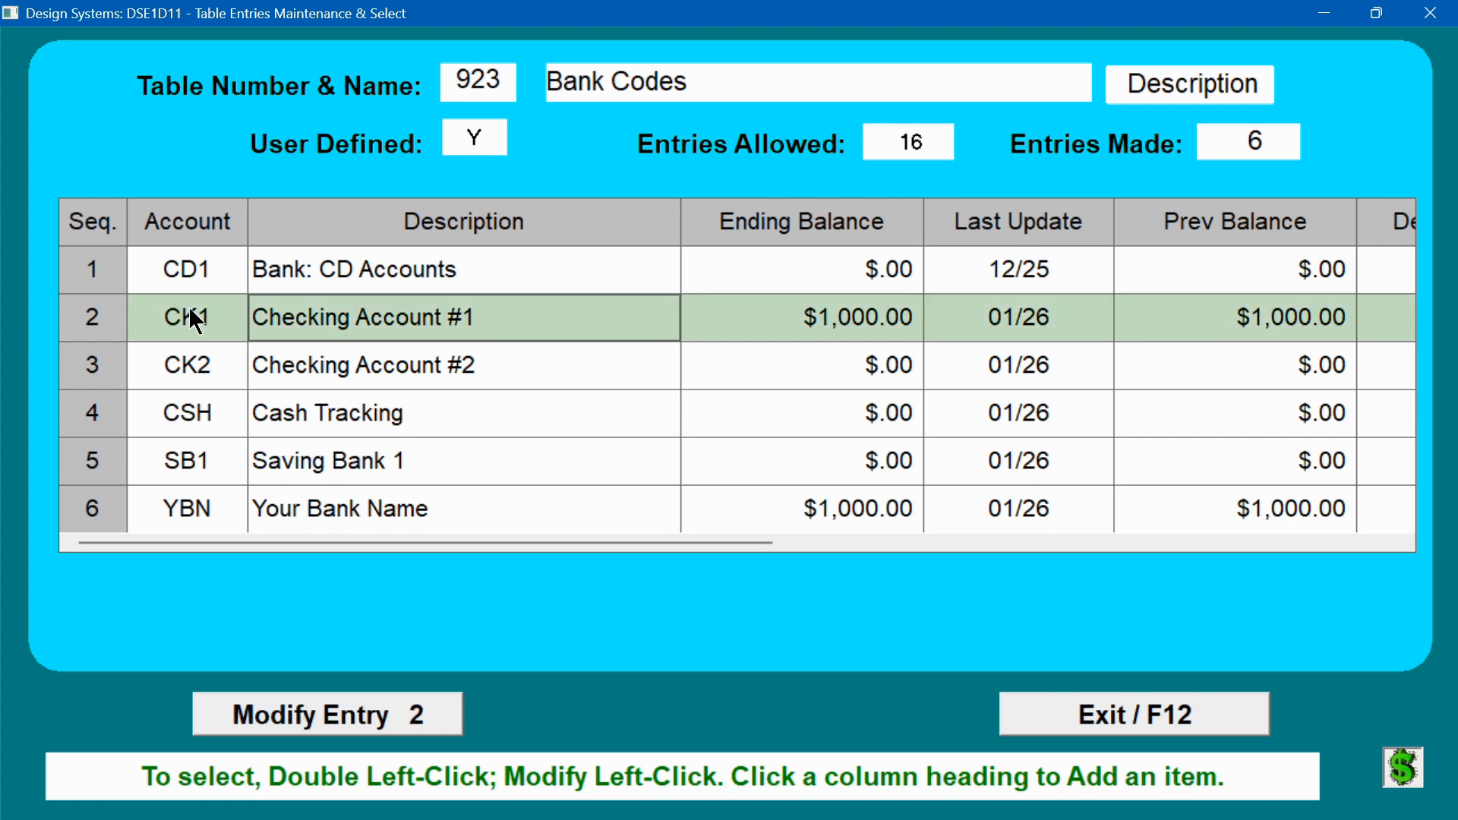
double_click(189, 310)
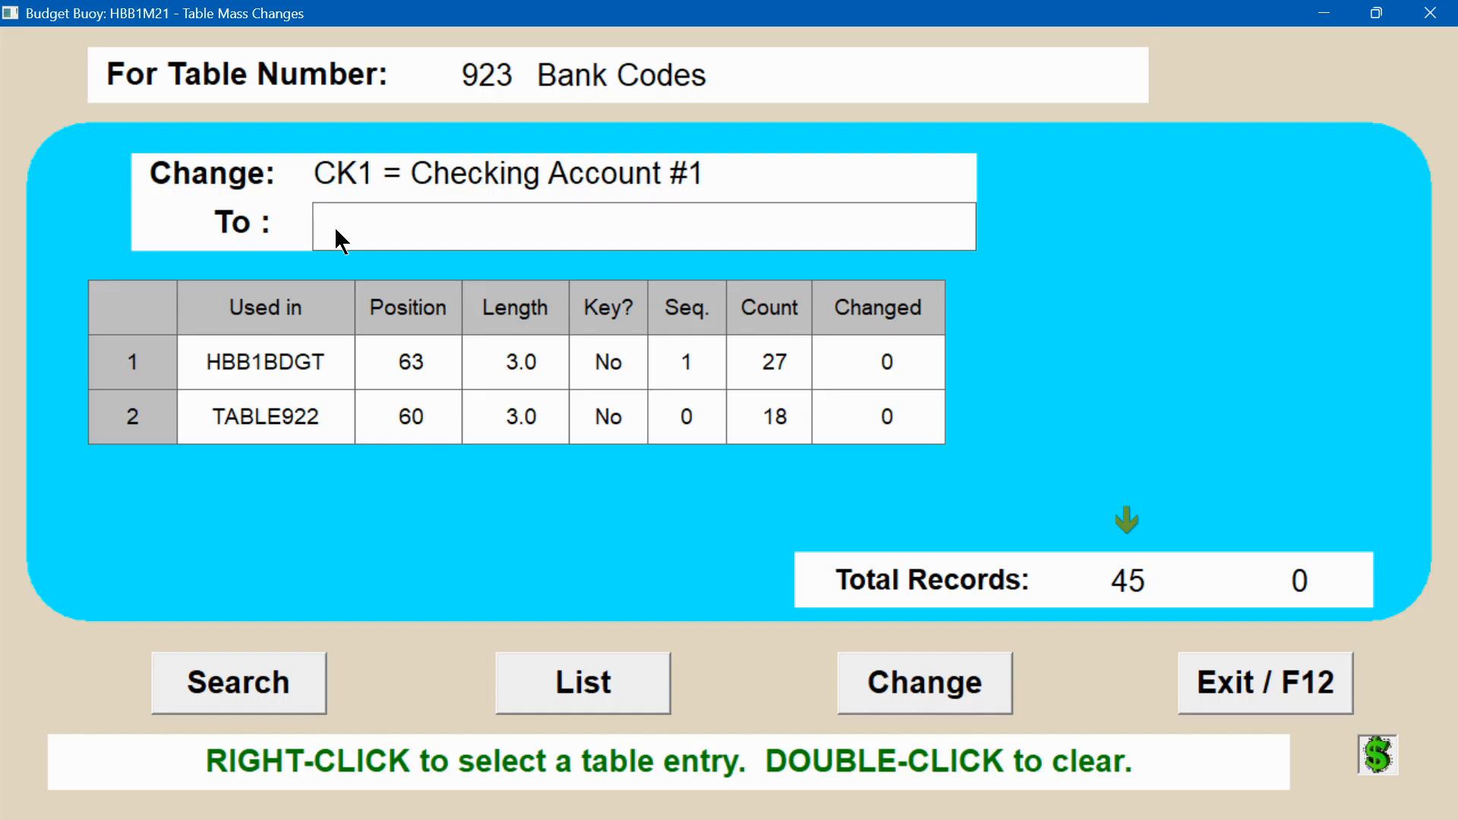
- Choose YBN, Your Bank Name, as the replacement entry, run the mass change, and close the utility
right_click(337, 240)
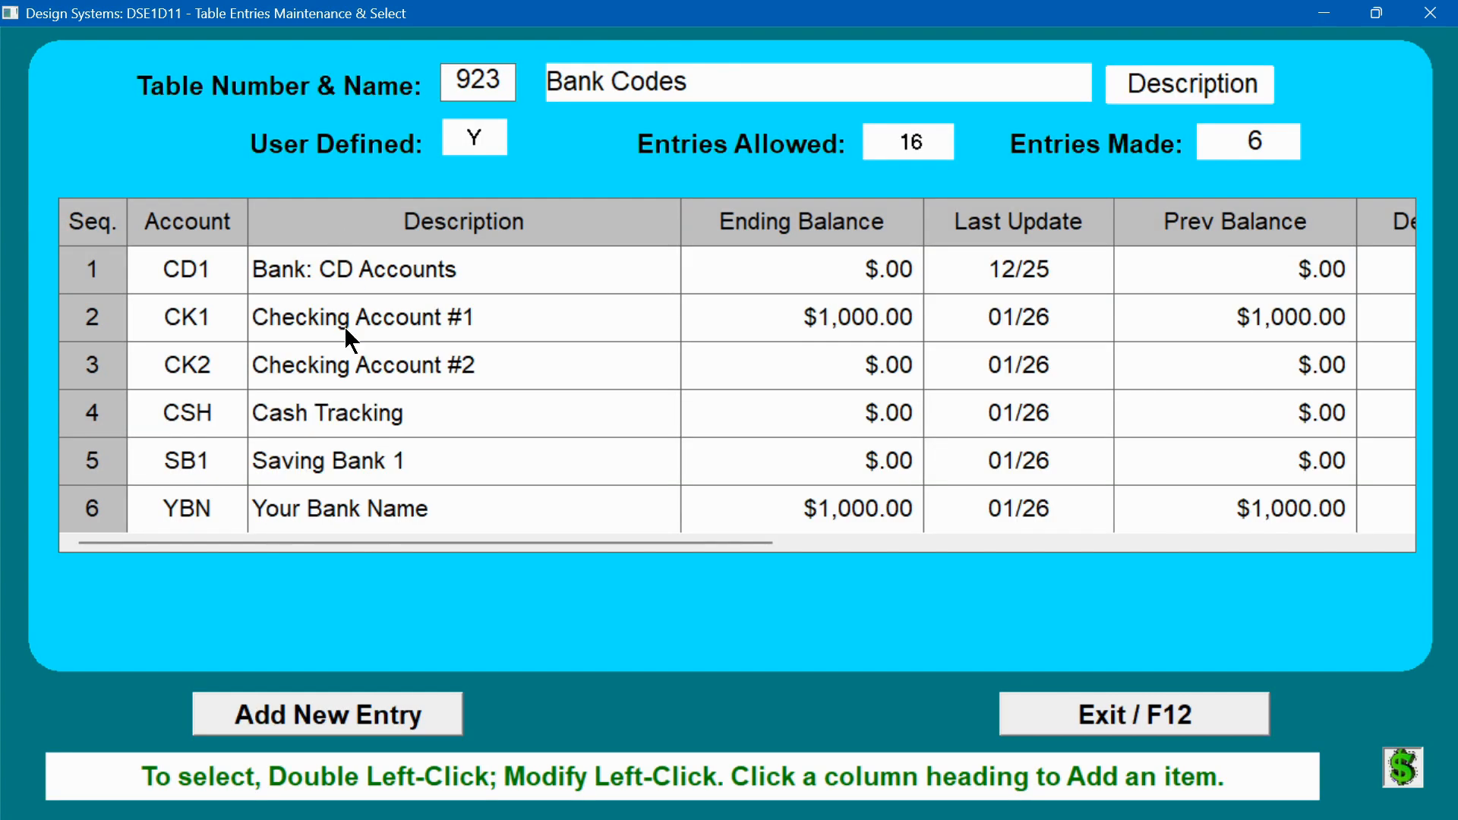
double_click(207, 507)
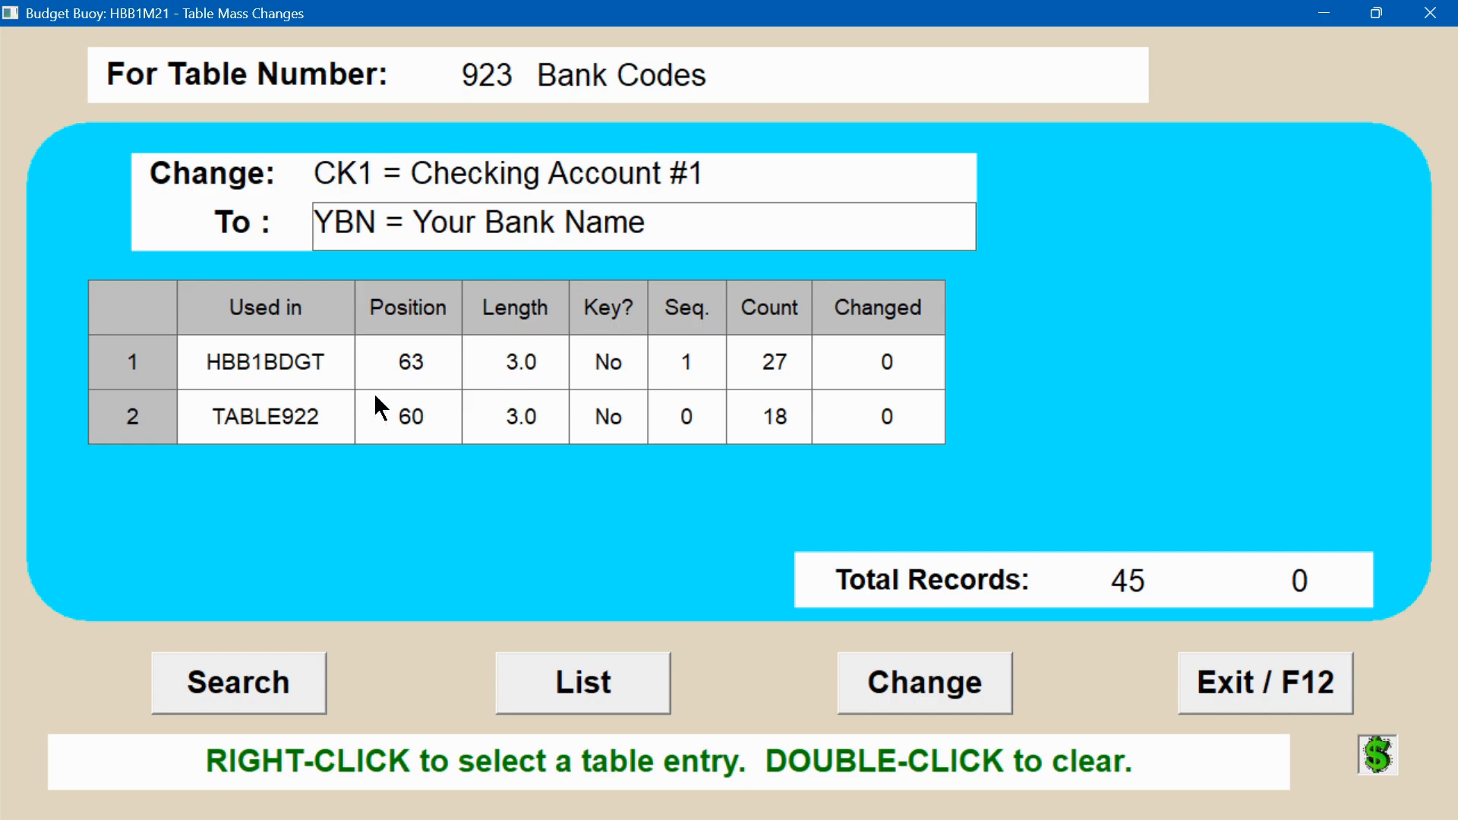
click(995, 667)
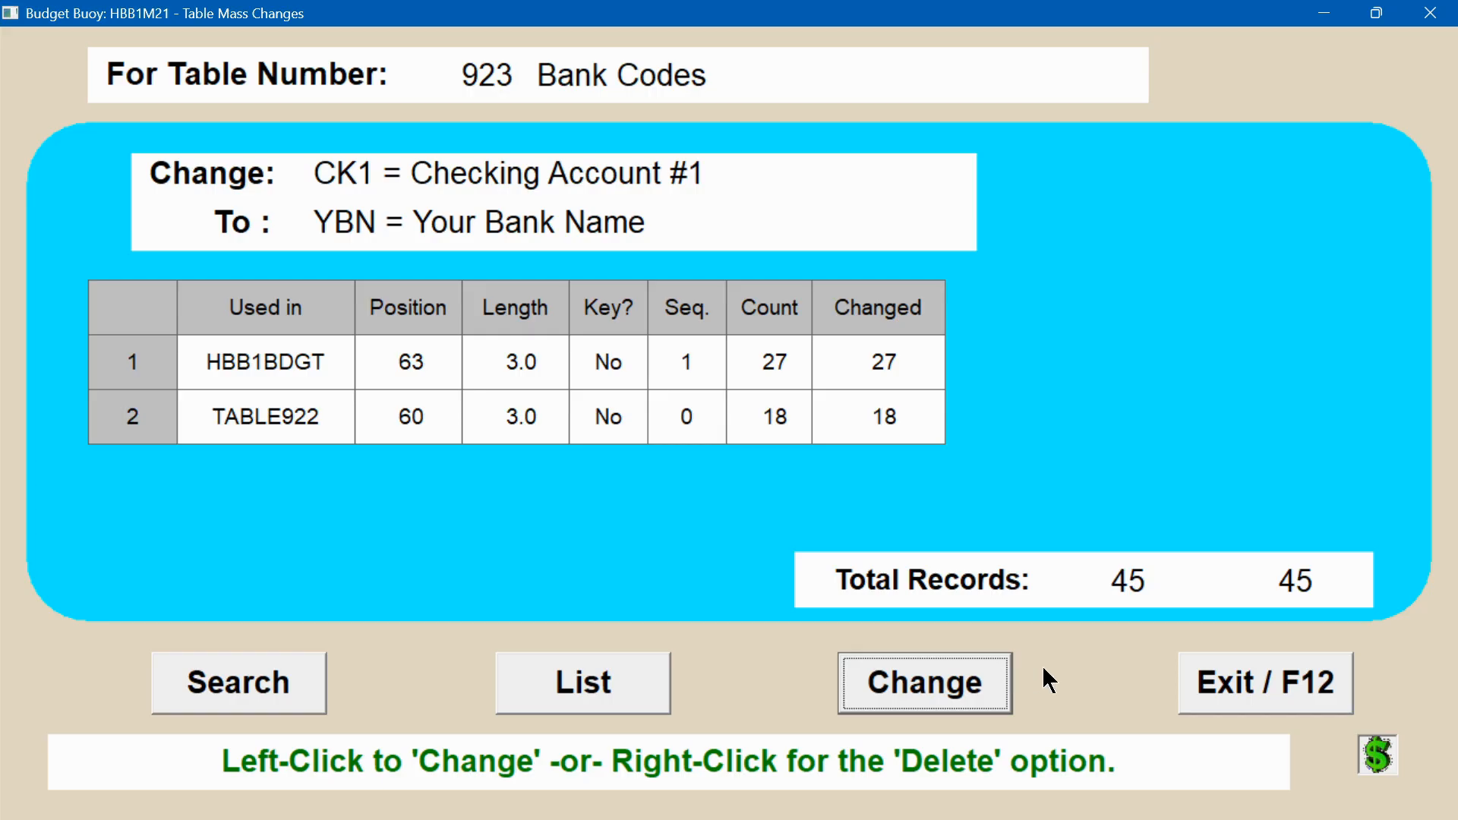
click(1185, 687)
- Recheck the usage counts of table 923 to compare the CK1 and YBN entries
click(297, 36)
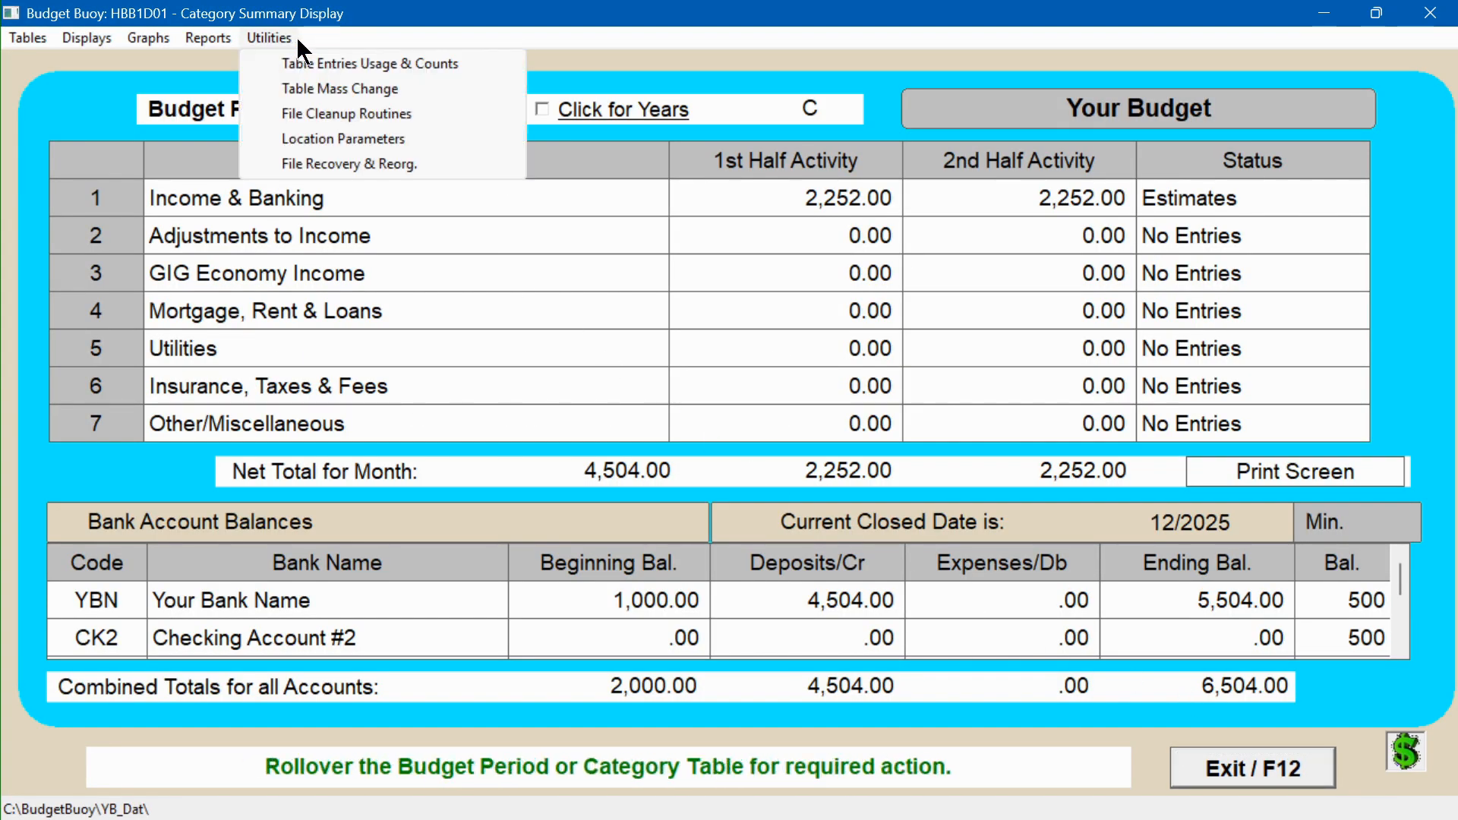
click(349, 64)
text(923)
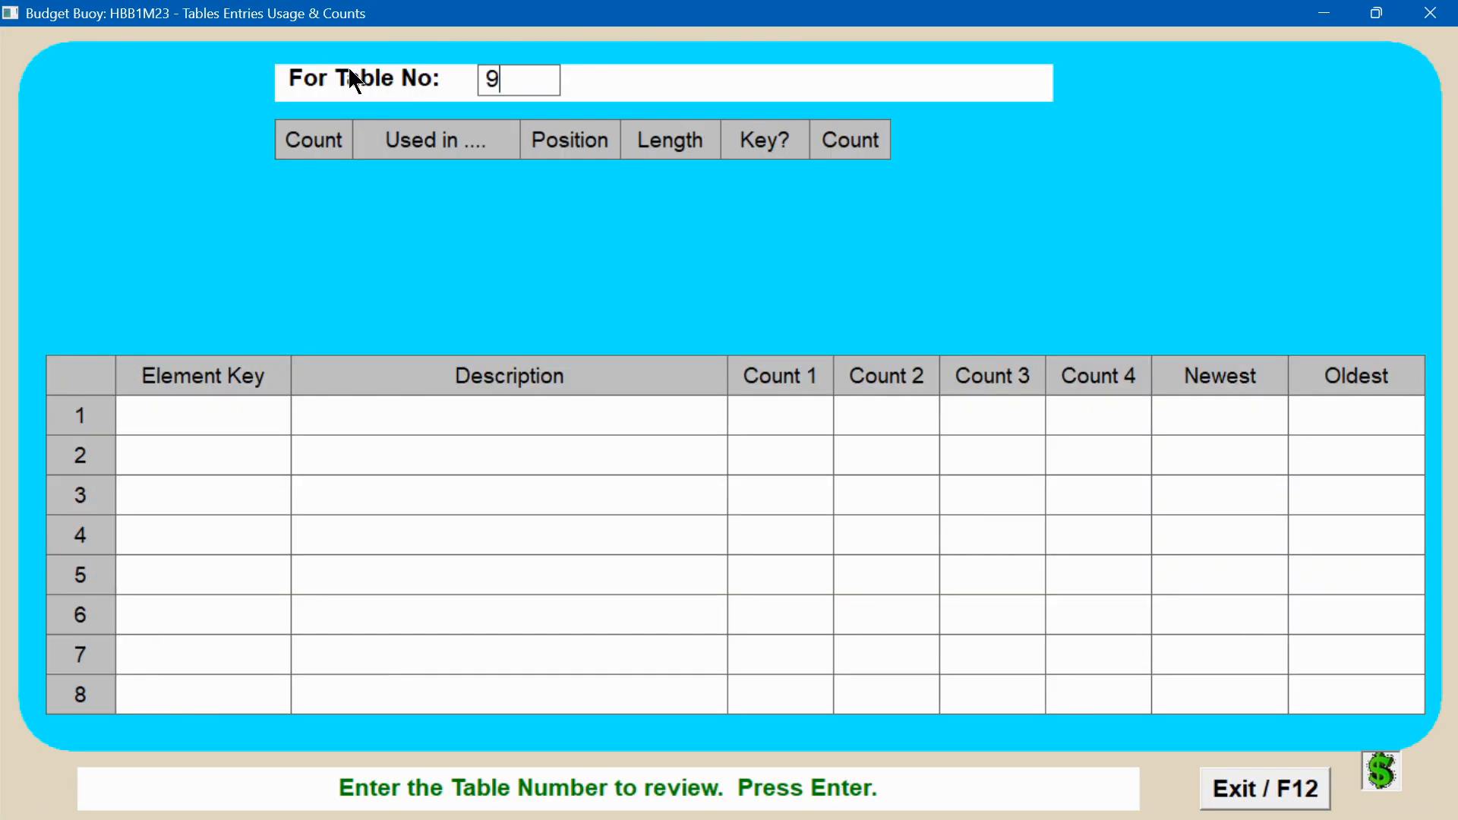
key(Return)
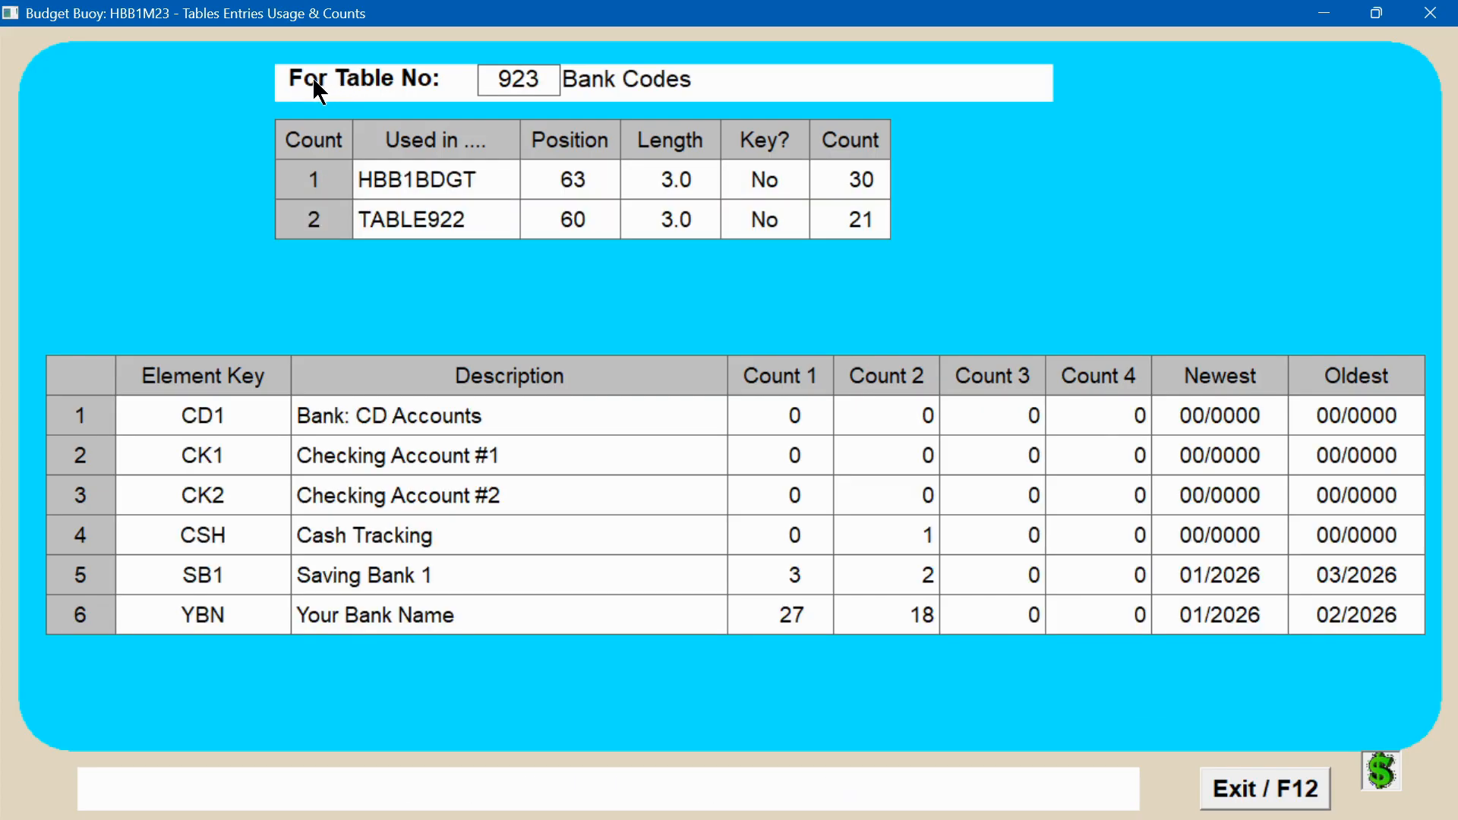